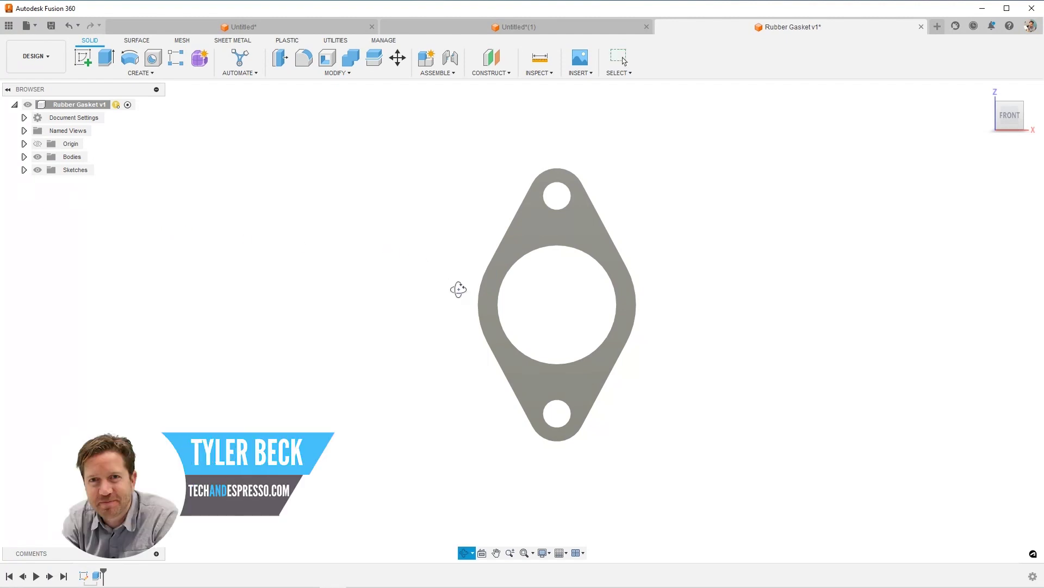
- Orbit the existing gasket to inspect it and check its front face area
{"action": "left_click_drag", "start_coordinate": [459, 289], "coordinate": [433, 294]}
{"action": "key", "text": "Escape"}
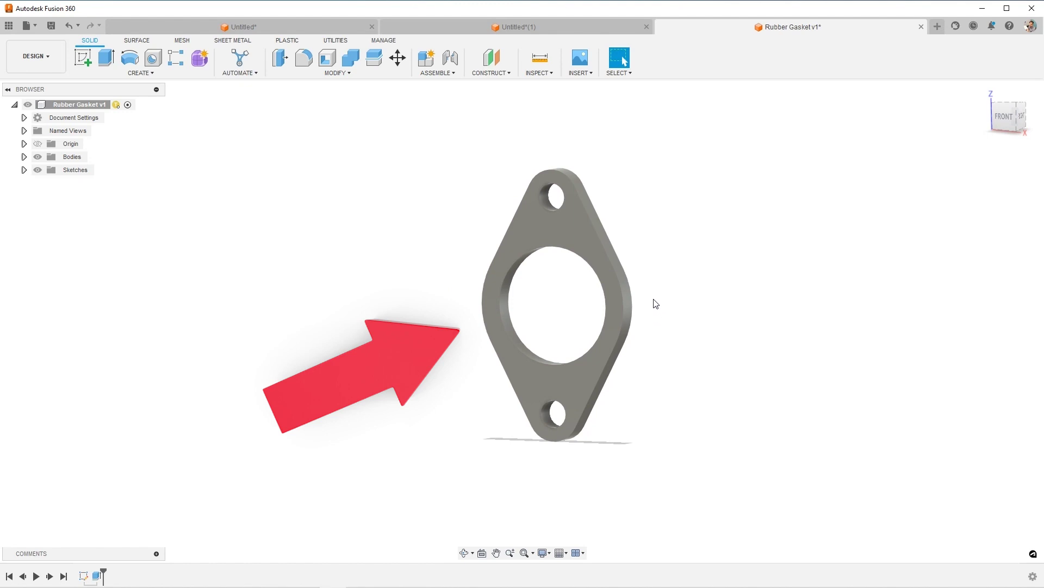
{"action": "middle_click_drag", "start_coordinate": [656, 304], "coordinate": [640, 316], "text": "shift"}
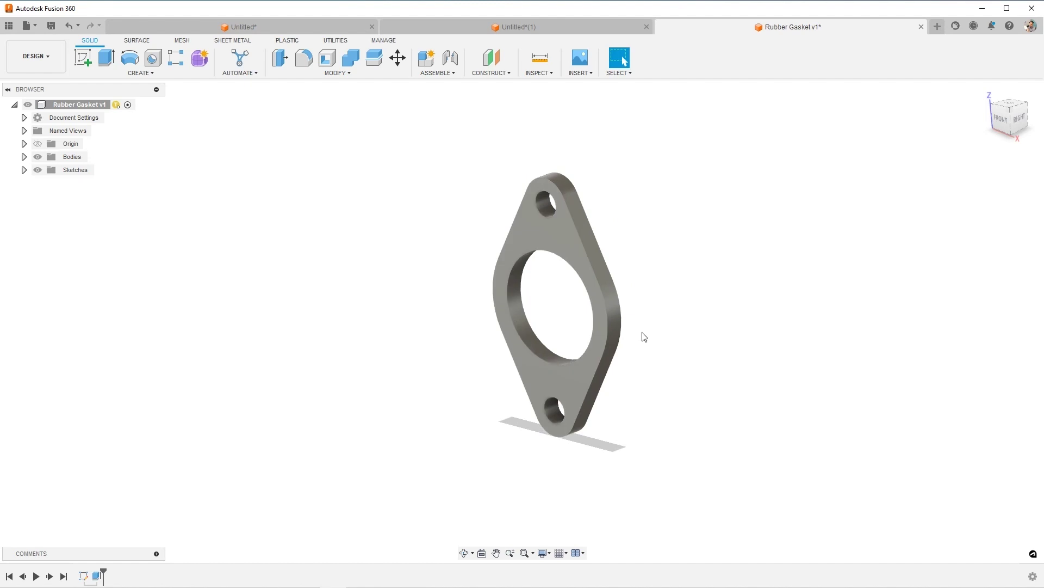
{"action": "mouse_move", "coordinate": [644, 336]}
{"action": "middle_mouse_down", "text": "shift"}
{"action": "mouse_move", "coordinate": [648, 305]}
{"action": "mouse_move", "coordinate": [646, 320]}
{"action": "middle_mouse_up", "text": "shift"}
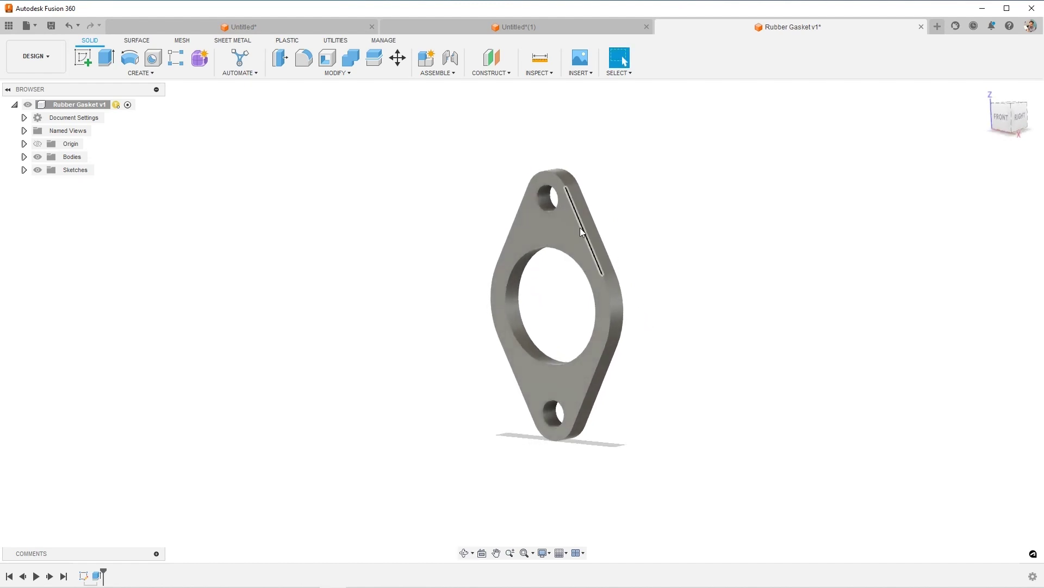
{"action": "left_click", "coordinate": [573, 233]}
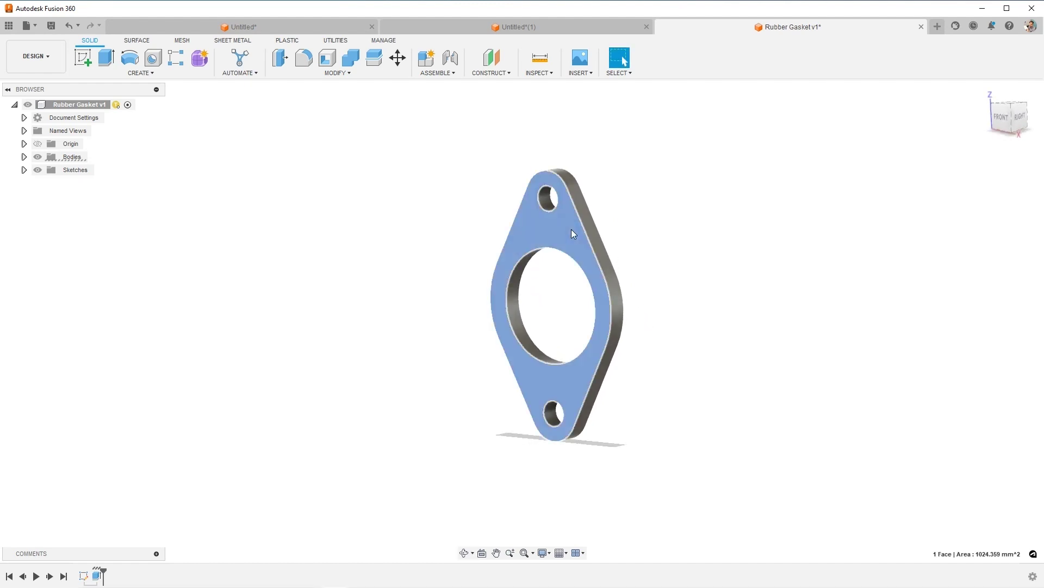
{"action": "left_click", "coordinate": [437, 225]}
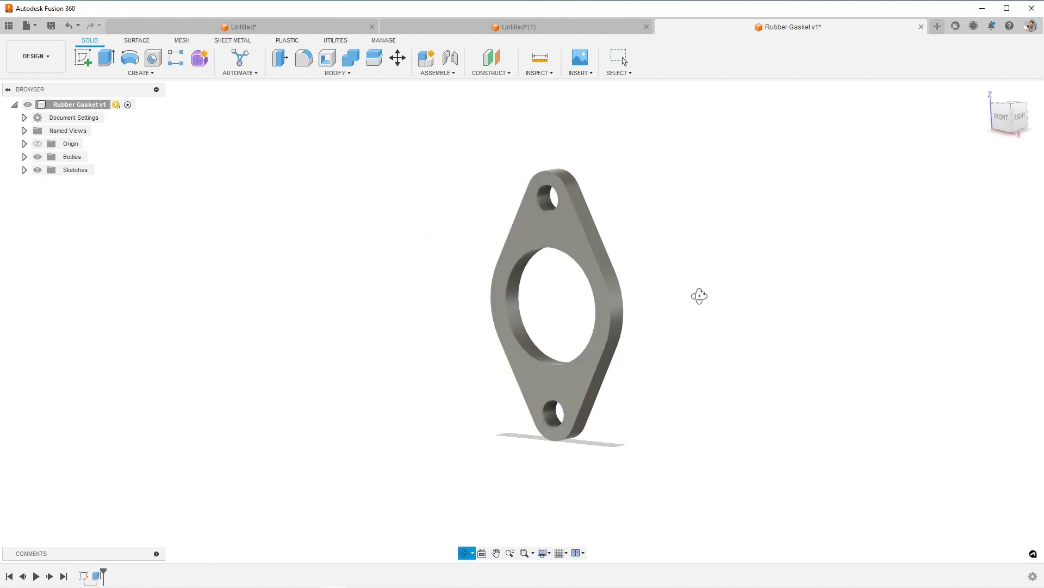
{"action": "mouse_move", "coordinate": [697, 296]}
{"action": "middle_mouse_down", "text": "shift"}
{"action": "mouse_move", "coordinate": [718, 296]}
{"action": "mouse_move", "coordinate": [684, 311]}
{"action": "middle_mouse_up", "text": "shift"}
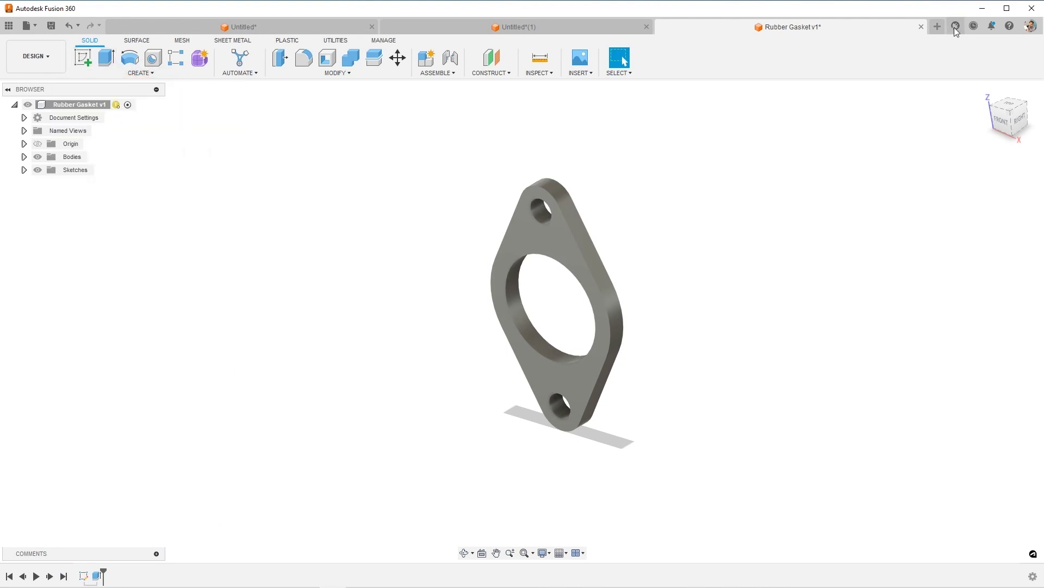
- Start a new blank design and save it as Gasket 1
{"action": "left_click", "coordinate": [939, 27]}
{"action": "left_click", "coordinate": [82, 57]}
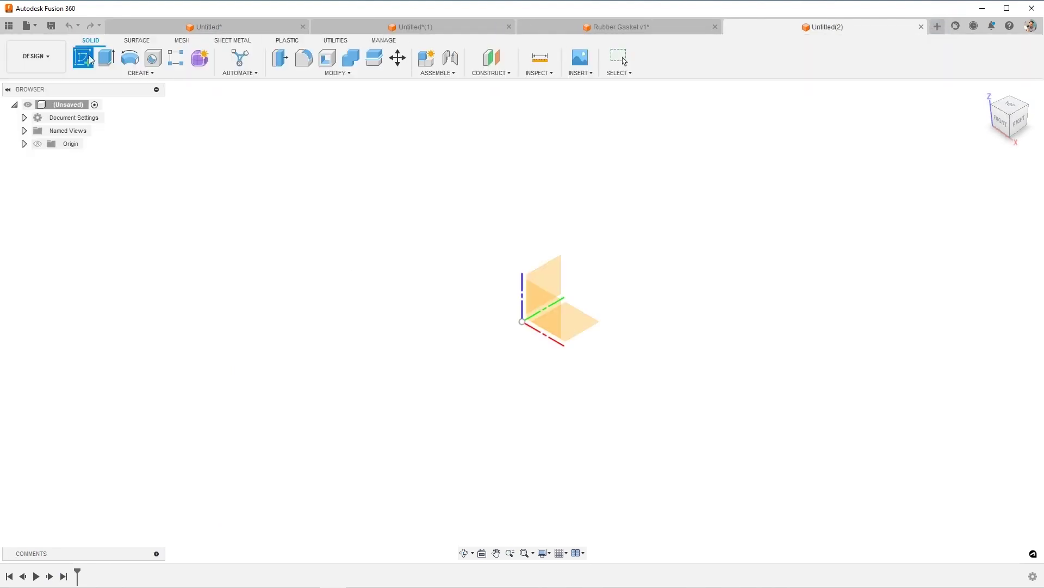
{"action": "left_click", "coordinate": [51, 25]}
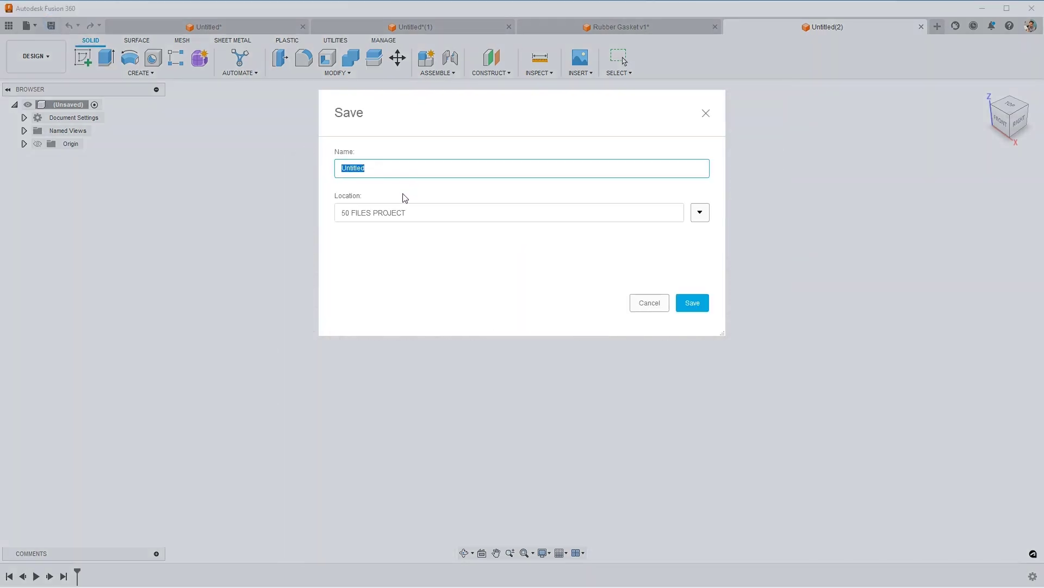
{"action": "key", "text": "Escape"}
- Start a new sketch on the front (XZ) plane
{"action": "left_click", "coordinate": [85, 57]}
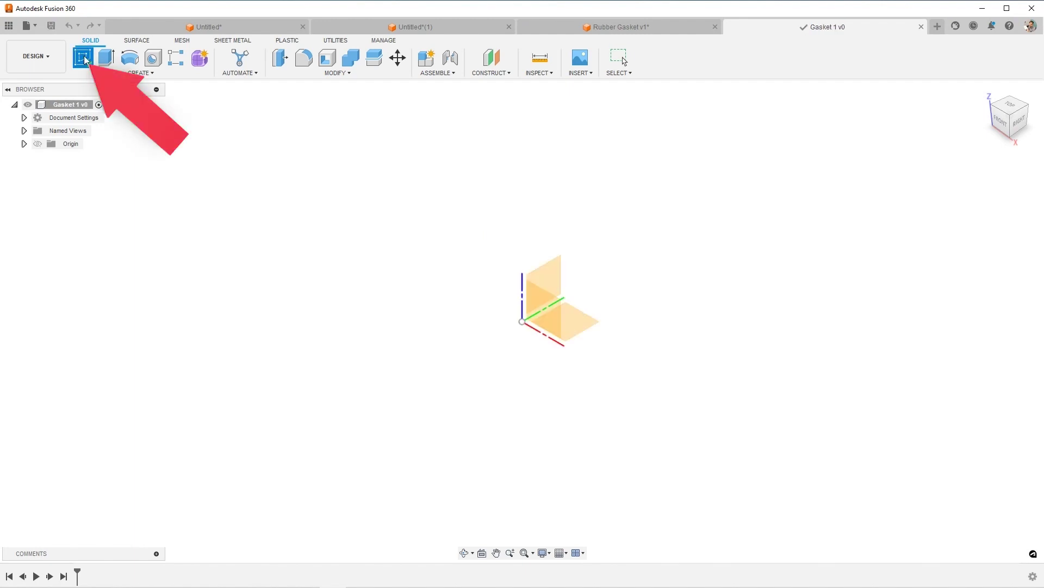
{"action": "left_click", "coordinate": [540, 302]}
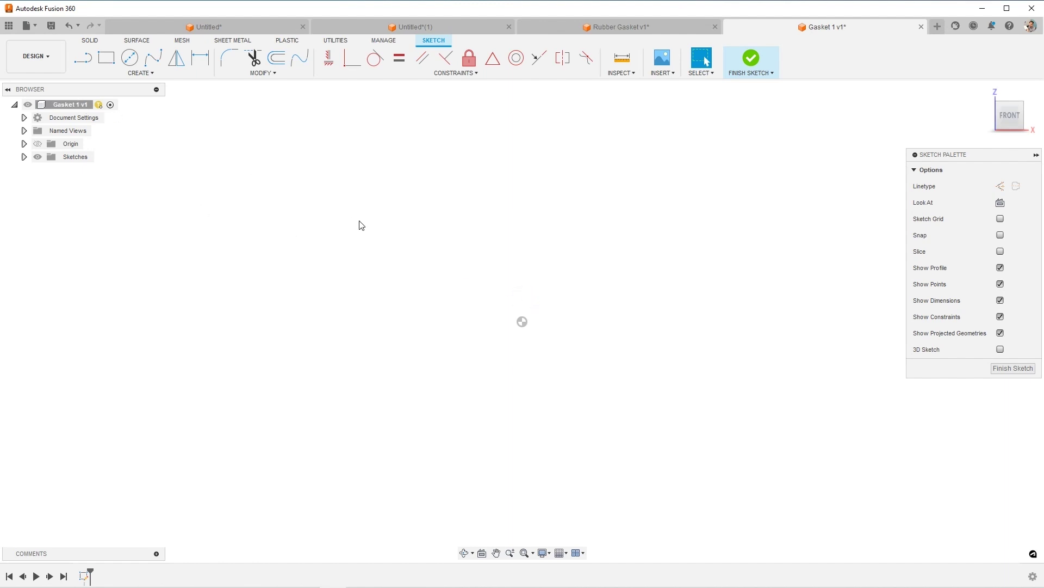
{"action": "left_click", "coordinate": [83, 57]}
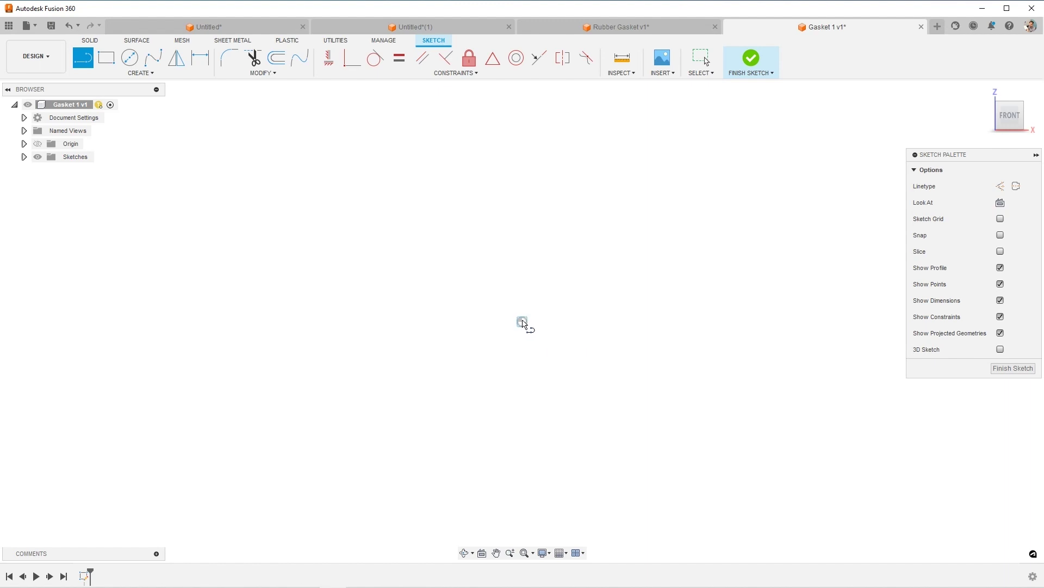
- Draw a vertical line up from the origin and a second one down from it
{"action": "left_click", "coordinate": [523, 322]}
{"action": "left_click", "coordinate": [522, 193]}
{"action": "key", "text": "Escape"}
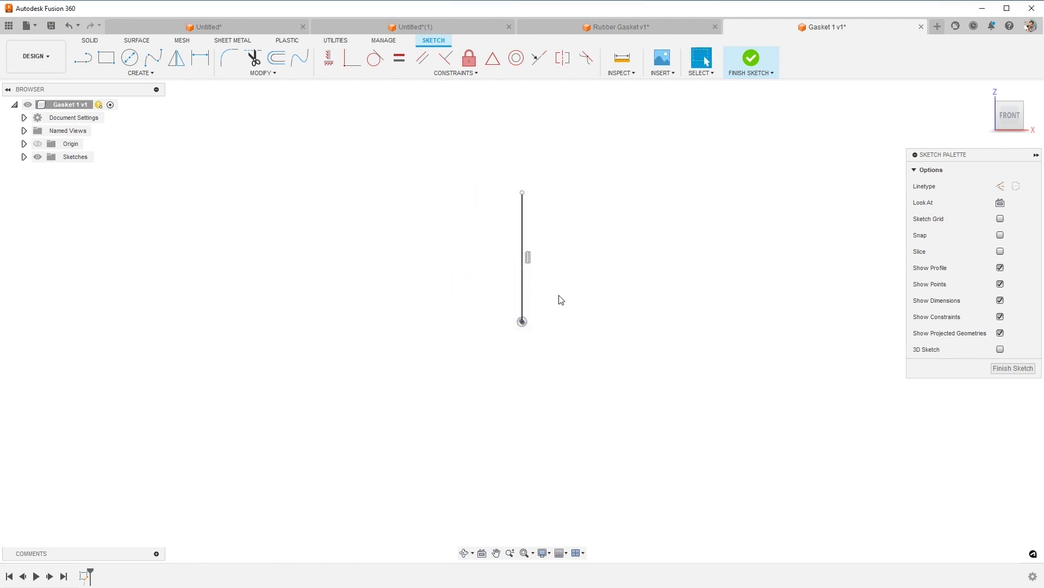
{"action": "left_click", "coordinate": [522, 282]}
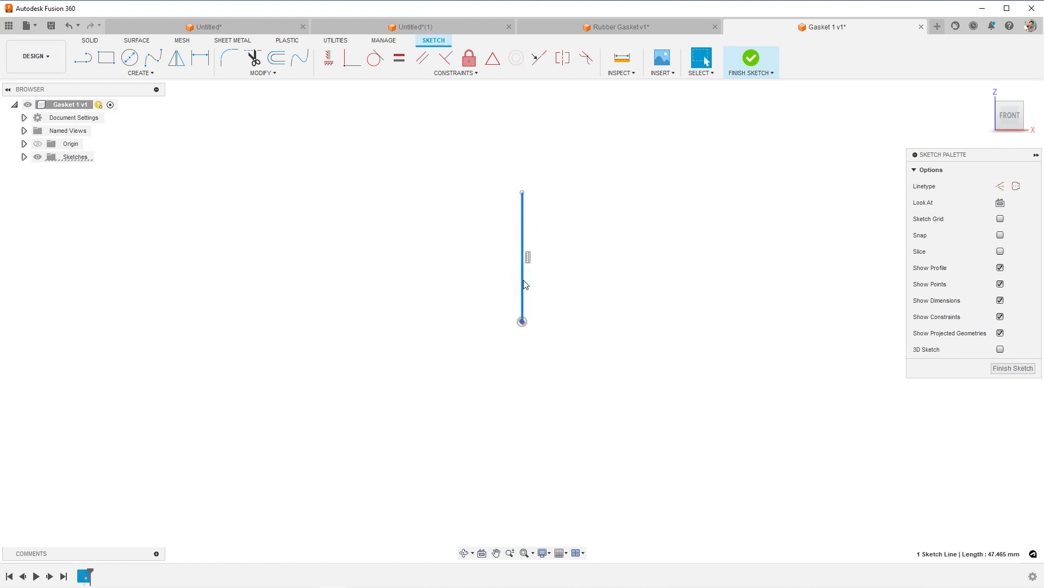
{"action": "left_click", "coordinate": [83, 57]}
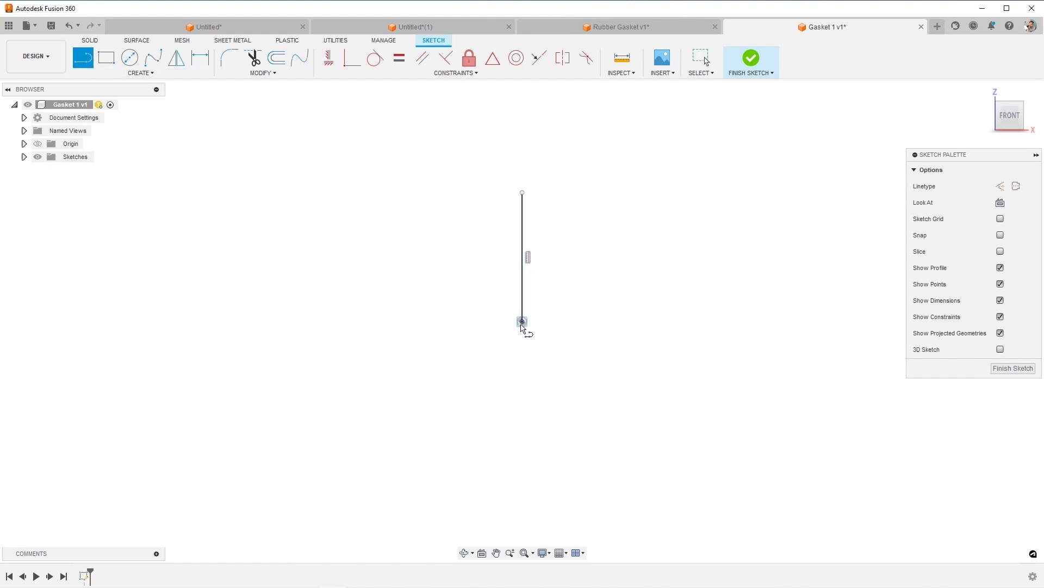
{"action": "left_click_drag", "start_coordinate": [522, 322], "coordinate": [523, 426]}
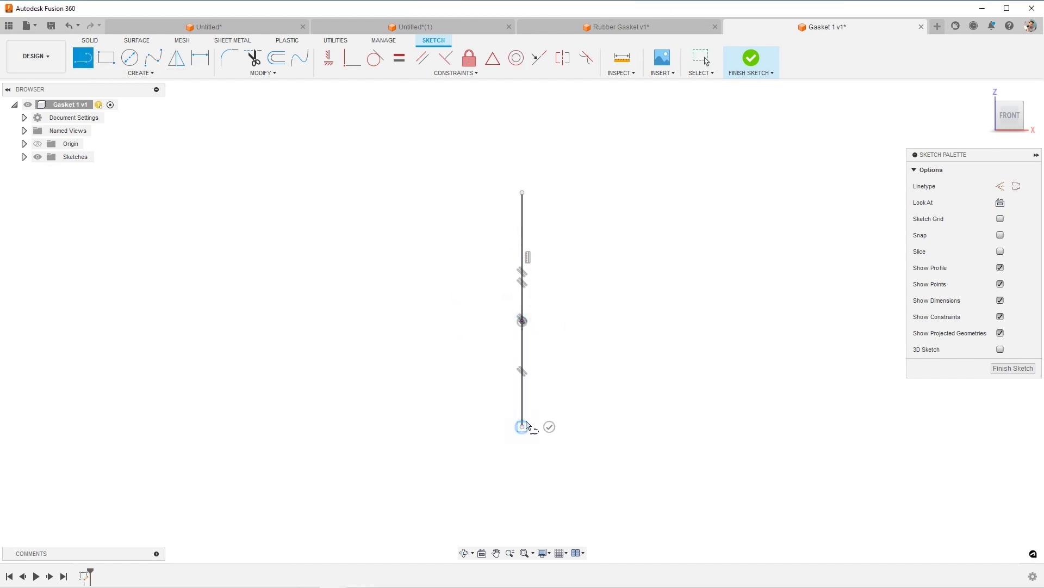
{"action": "key", "text": "Escape"}
- Convert both vertical lines to dashed construction lines
{"action": "left_click", "coordinate": [526, 364]}
{"action": "left_click", "coordinate": [523, 298], "text": "shift"}
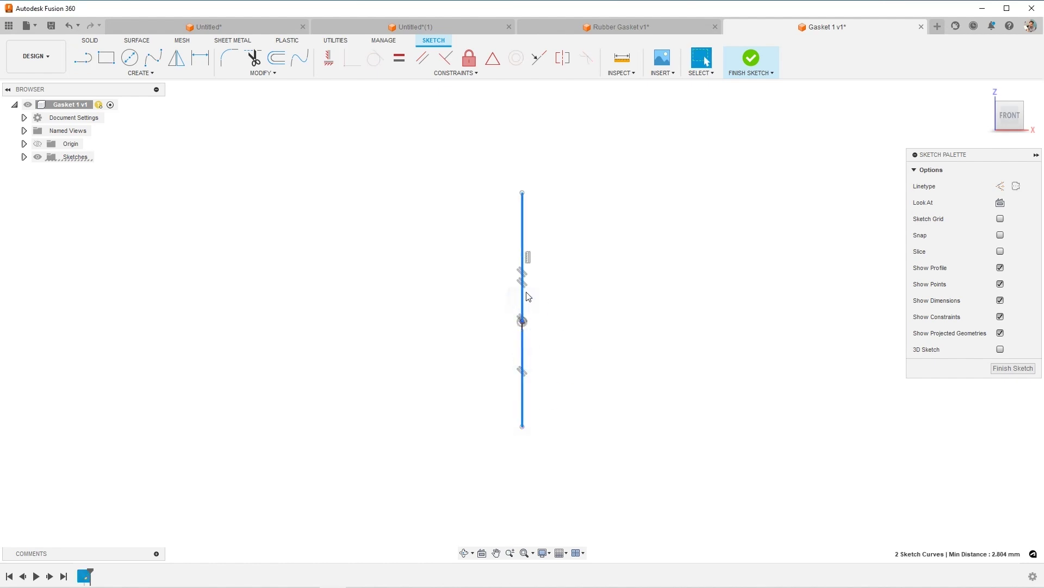
{"action": "scroll", "coordinate": [541, 338], "scroll_direction": "up", "scroll_amount": 2}
{"action": "left_click", "coordinate": [542, 342]}
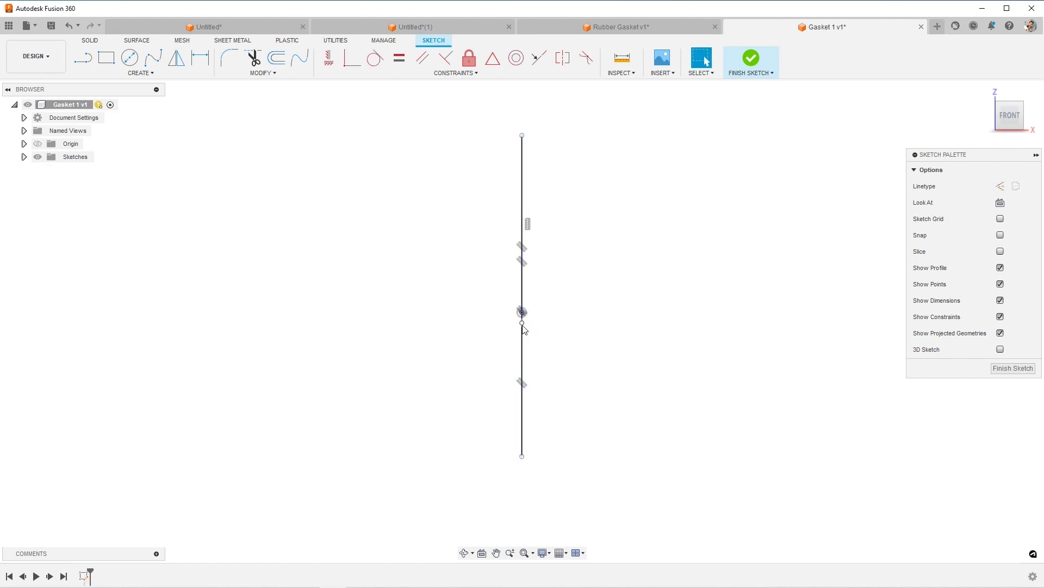
{"action": "left_click", "coordinate": [525, 356]}
{"action": "key", "text": "Delete"}
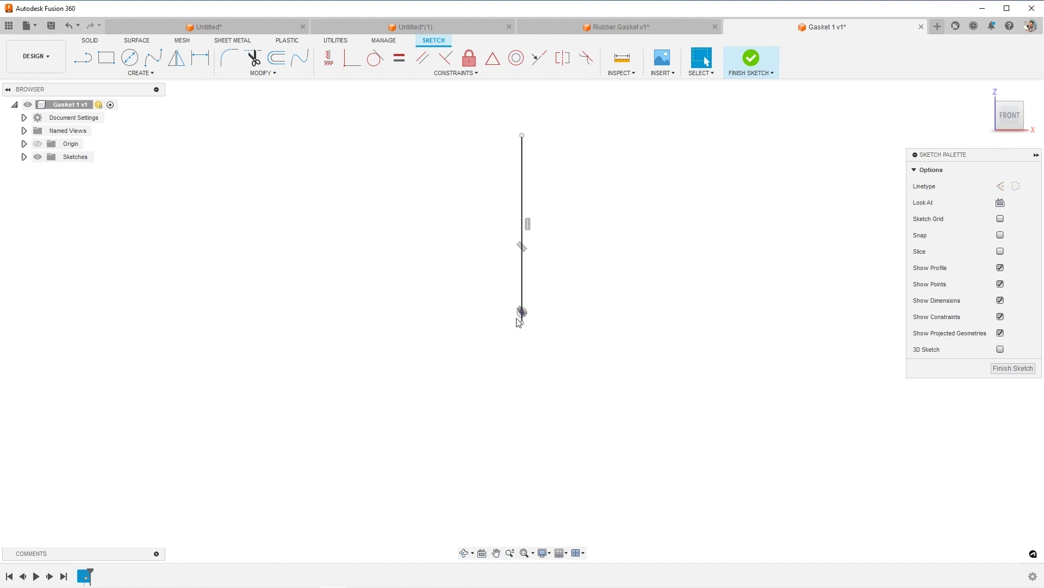
{"action": "key", "text": "ctrl+z"}
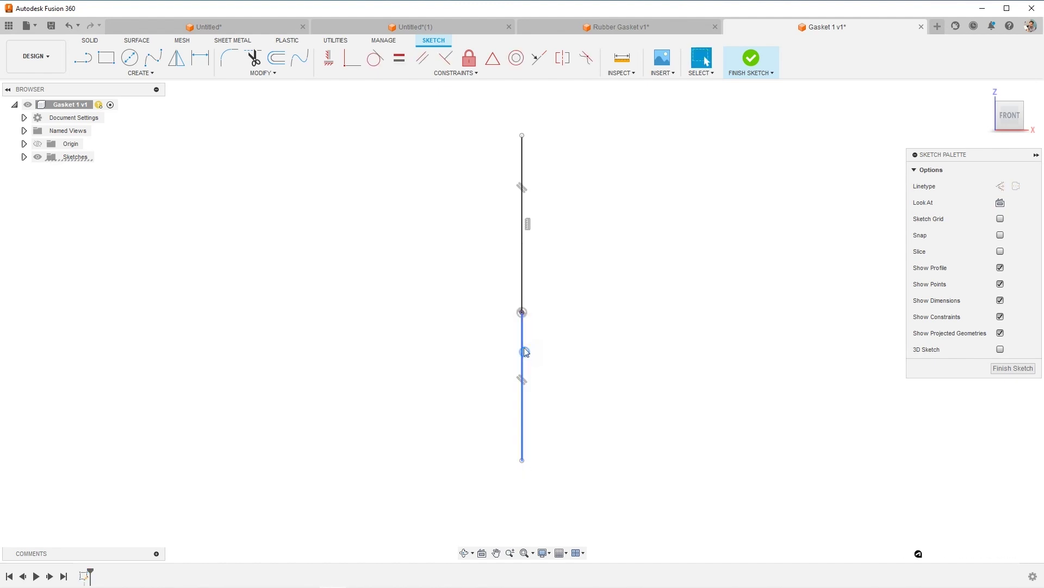
{"action": "left_click", "coordinate": [525, 351]}
{"action": "left_click", "coordinate": [523, 275], "text": "shift"}
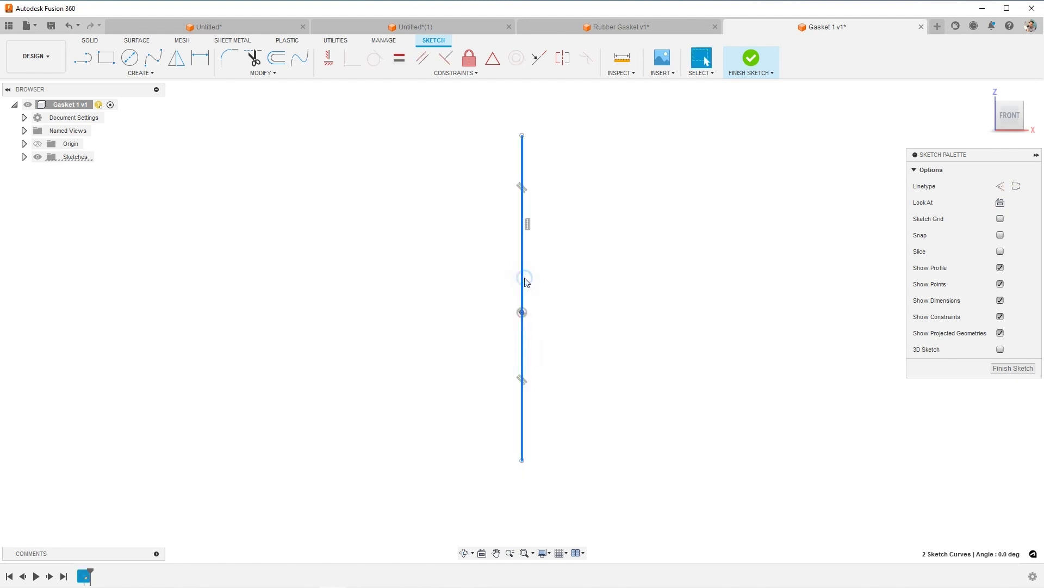
{"action": "right_click", "coordinate": [561, 287]}
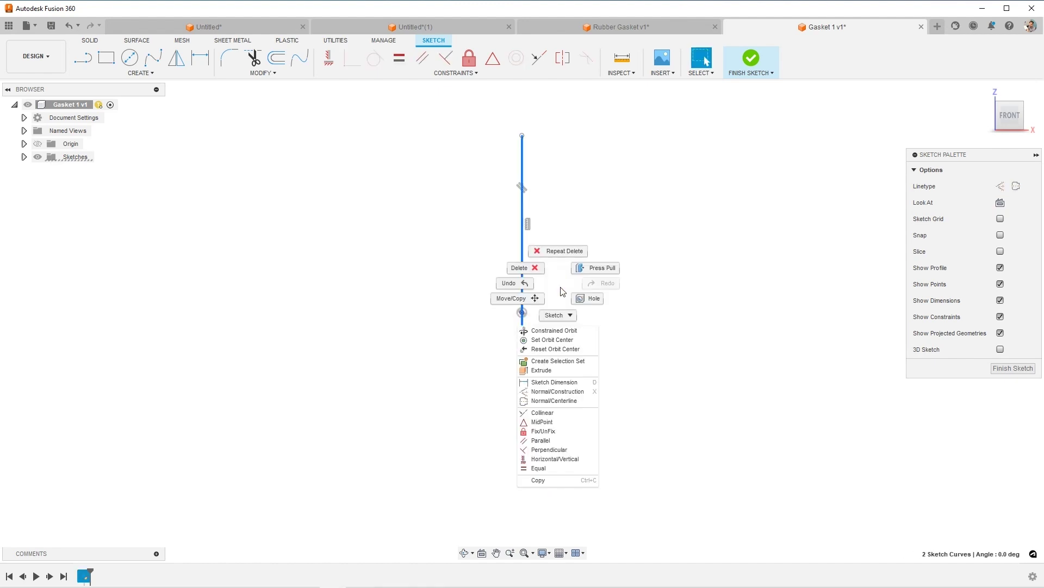
{"action": "left_click", "coordinate": [560, 391]}
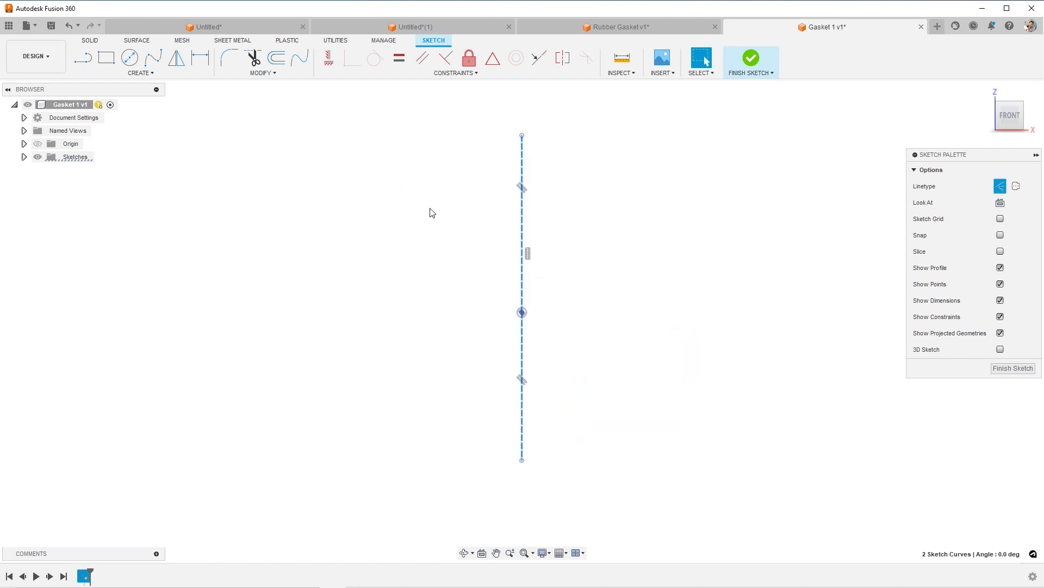
{"action": "left_click", "coordinate": [595, 27]}
{"action": "mouse_move", "coordinate": [603, 283]}
{"action": "middle_mouse_down", "text": "shift"}
{"action": "mouse_move", "coordinate": [628, 265]}
{"action": "mouse_move", "coordinate": [612, 258]}
{"action": "middle_mouse_up", "text": "shift"}
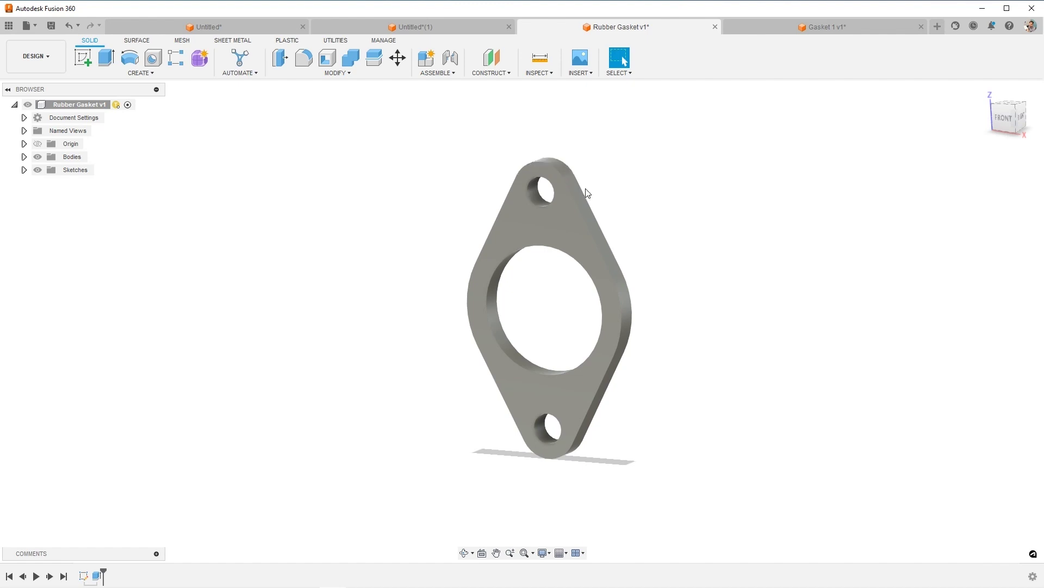
{"action": "left_click", "coordinate": [557, 164]}
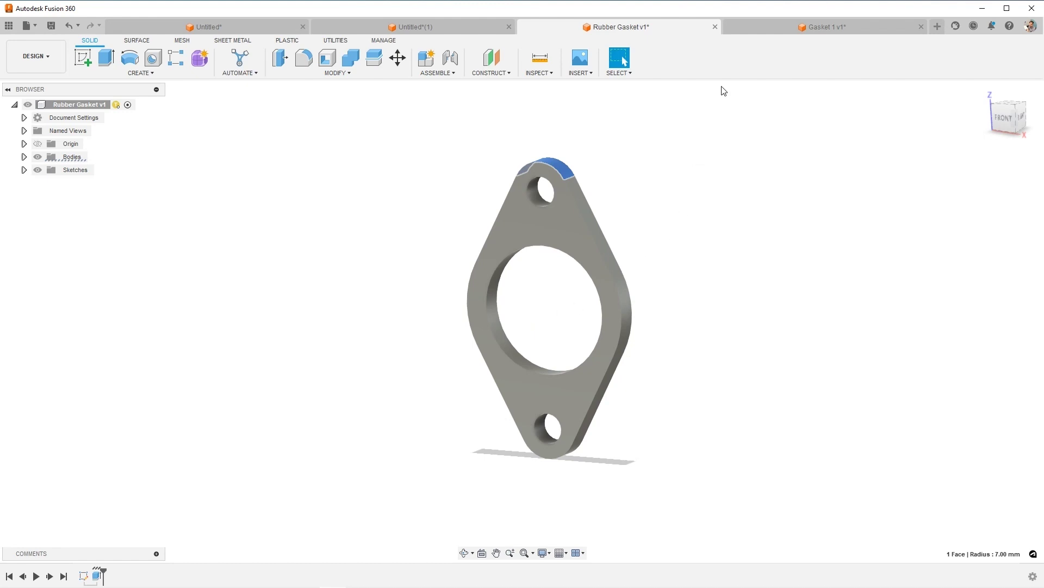
{"action": "left_click", "coordinate": [821, 26]}
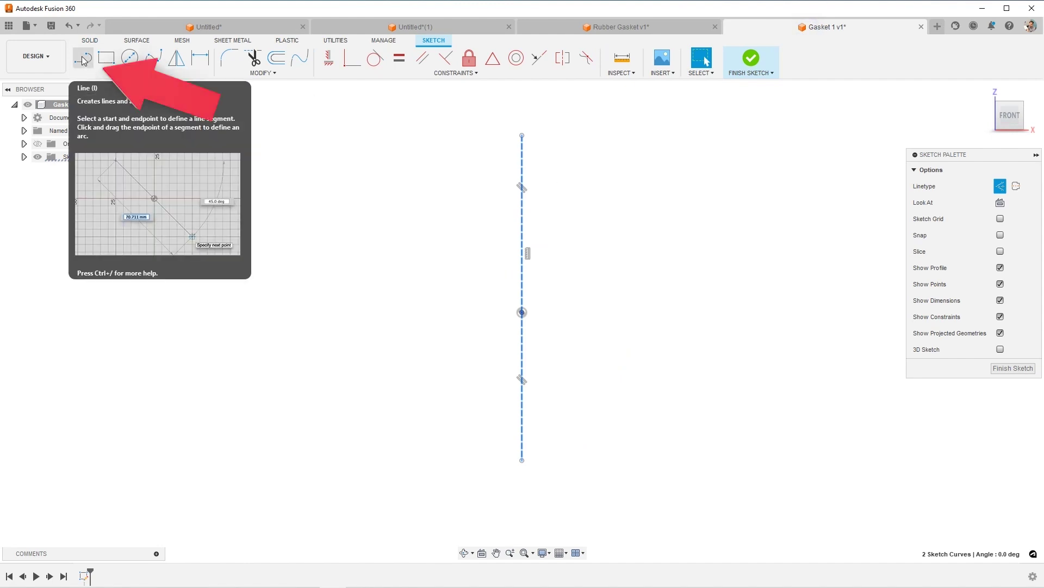
- Draw a three-point top arc from the centre line out to the right
{"action": "left_click", "coordinate": [140, 73]}
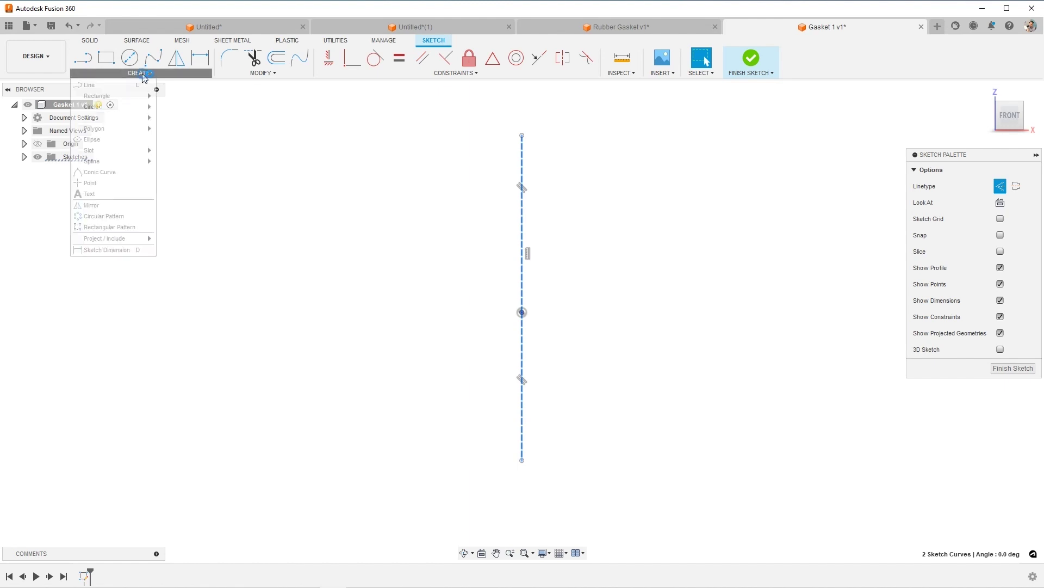
{"action": "mouse_move", "coordinate": [117, 118]}
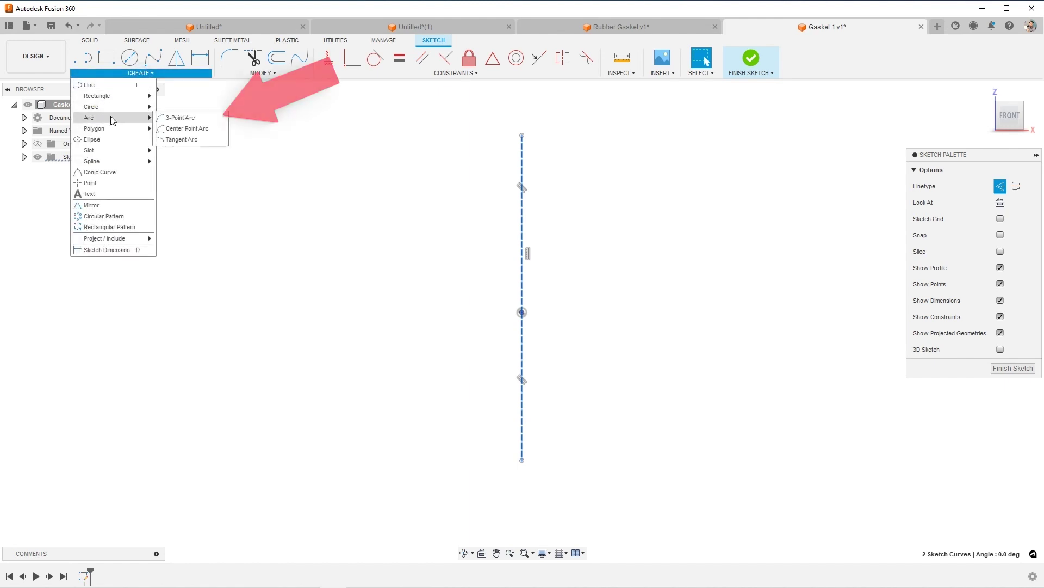
{"action": "left_click", "coordinate": [170, 117]}
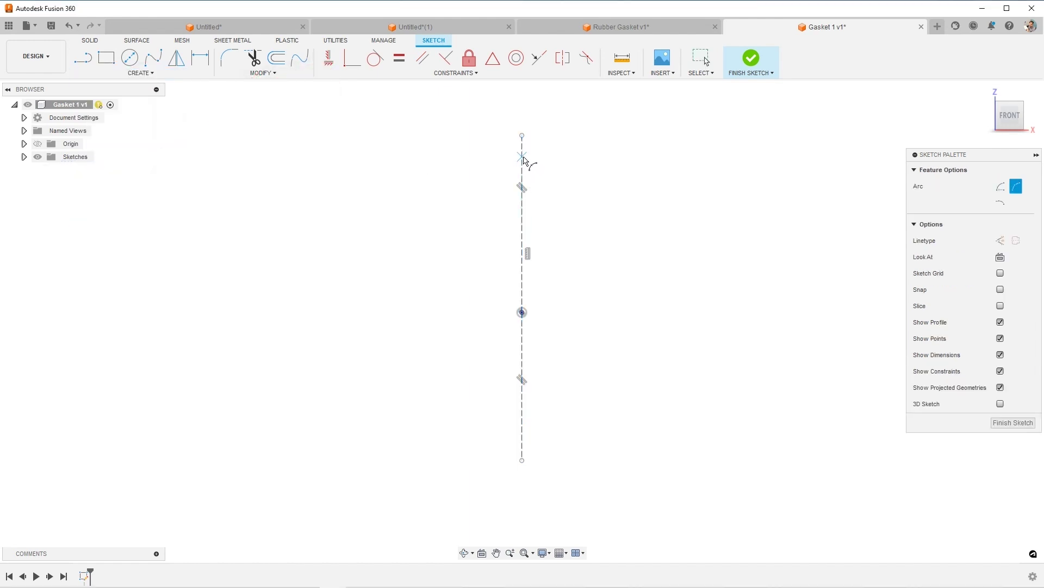
{"action": "left_click", "coordinate": [522, 156]}
{"action": "left_click", "coordinate": [592, 188]}
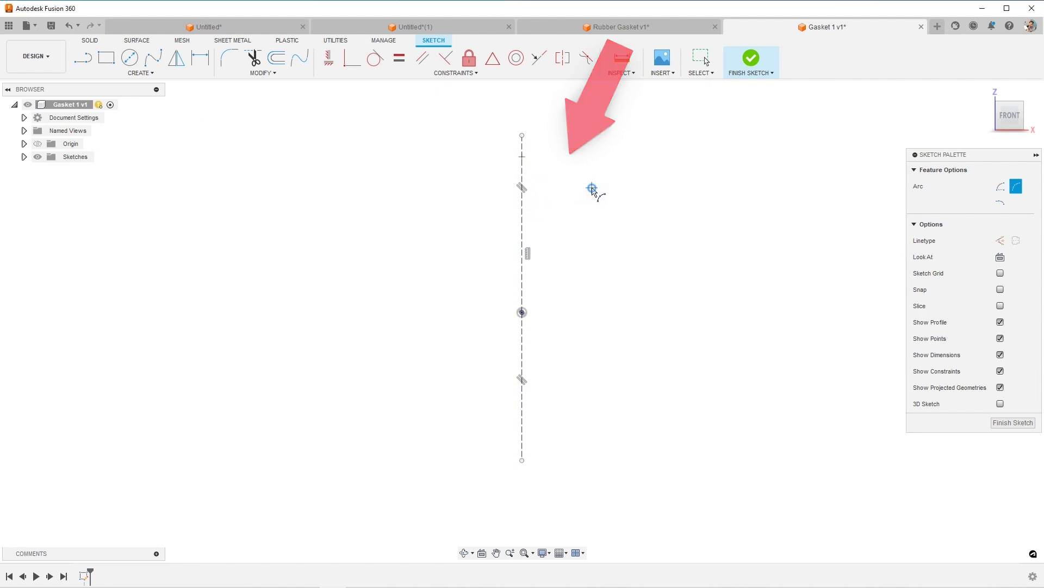
{"action": "left_click", "coordinate": [579, 176]}
{"action": "key", "text": "Escape"}
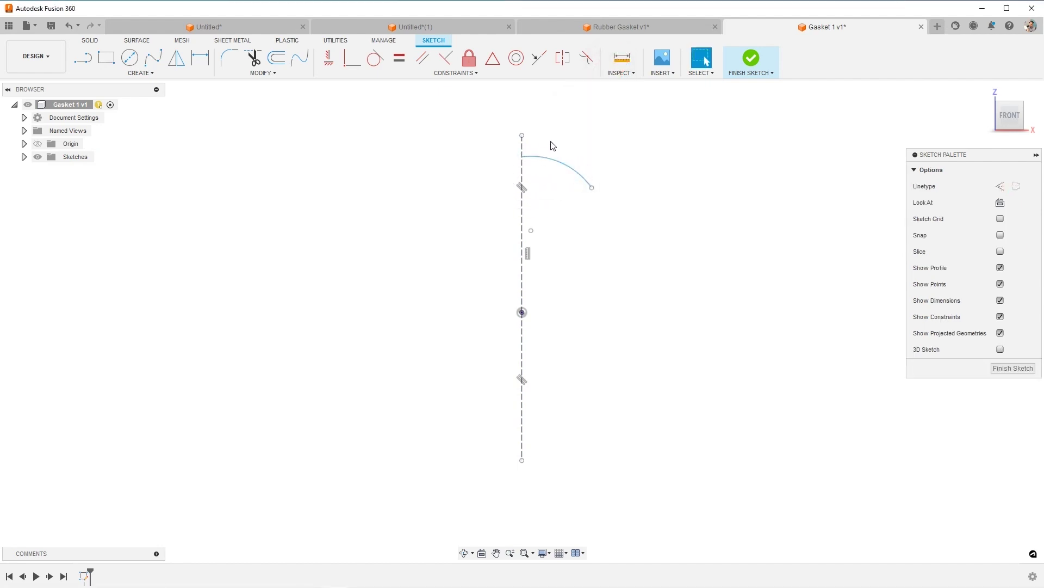
- Add a slanted line from the top arc's end, then a tangent arc down the right side
{"action": "left_click", "coordinate": [82, 57]}
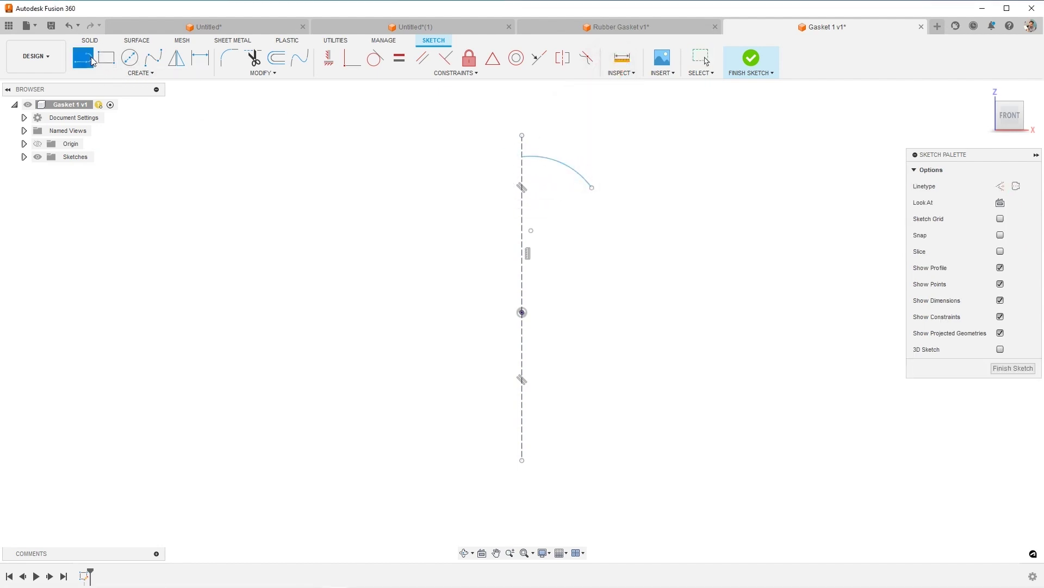
{"action": "left_click", "coordinate": [592, 187]}
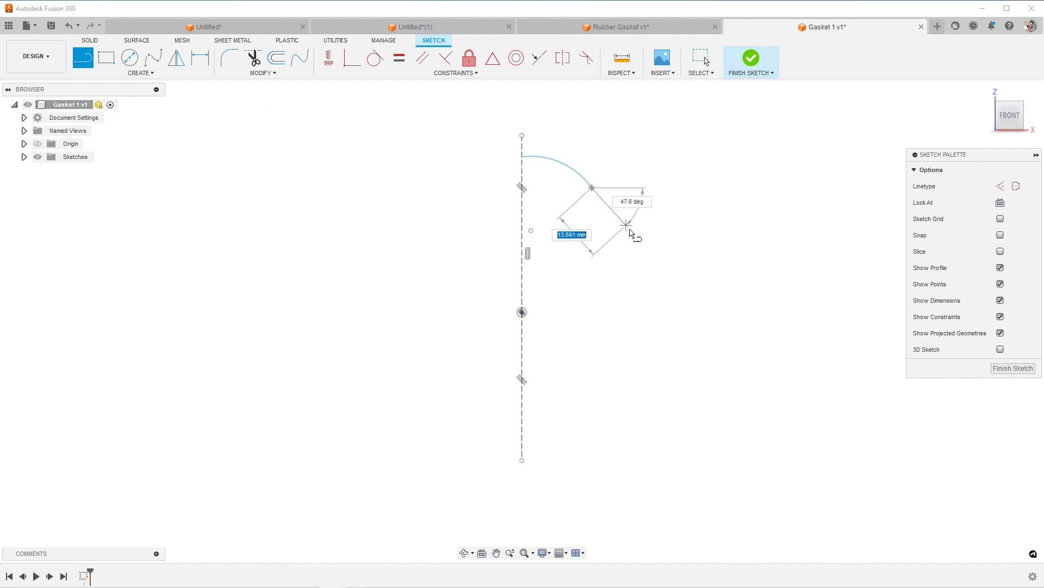
{"action": "left_click", "coordinate": [648, 265]}
{"action": "key", "text": "Escape"}
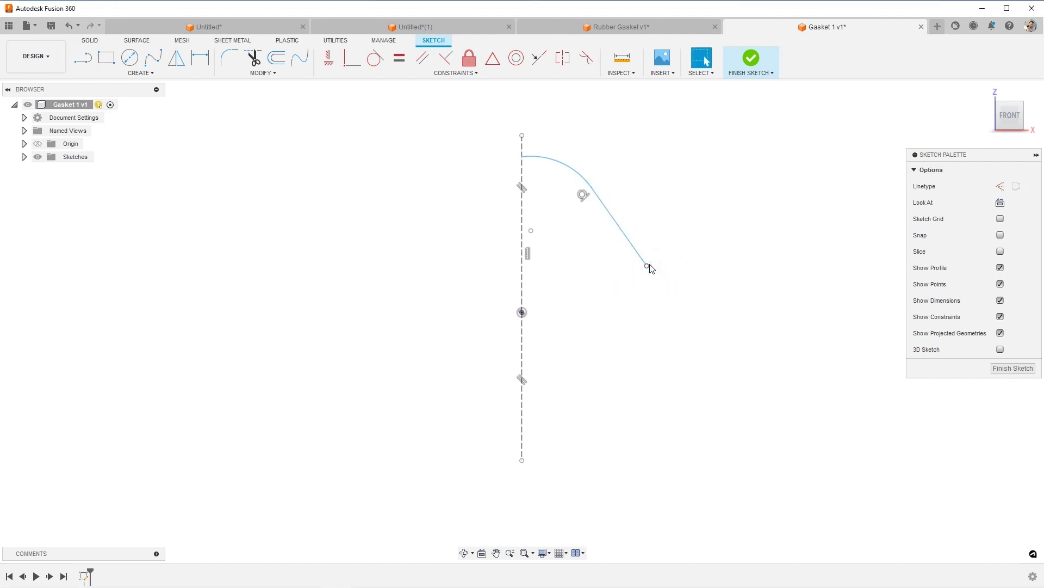
{"action": "left_click", "coordinate": [137, 73]}
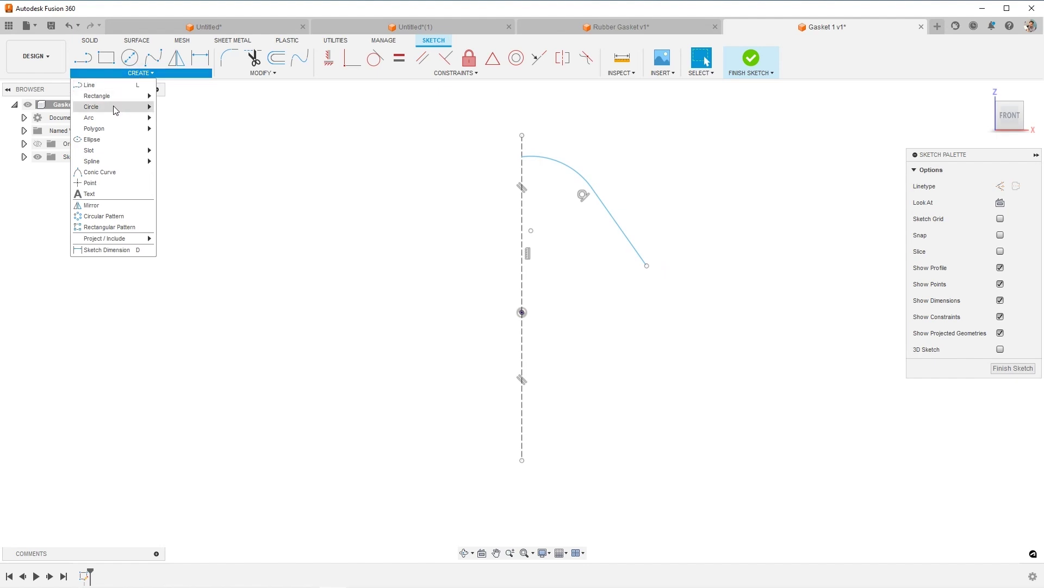
{"action": "mouse_move", "coordinate": [133, 117]}
{"action": "left_click", "coordinate": [185, 140]}
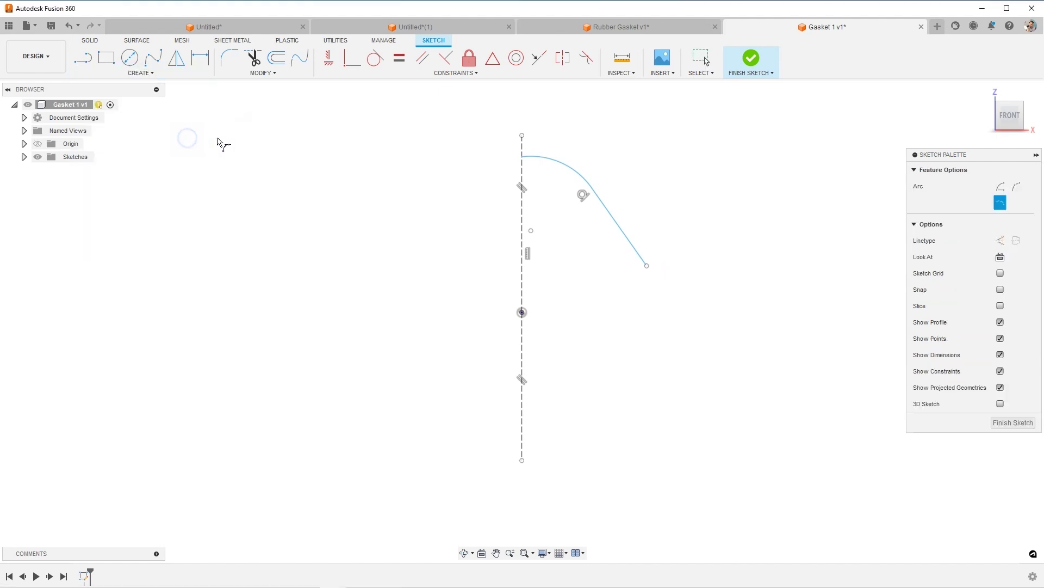
{"action": "left_click", "coordinate": [648, 267]}
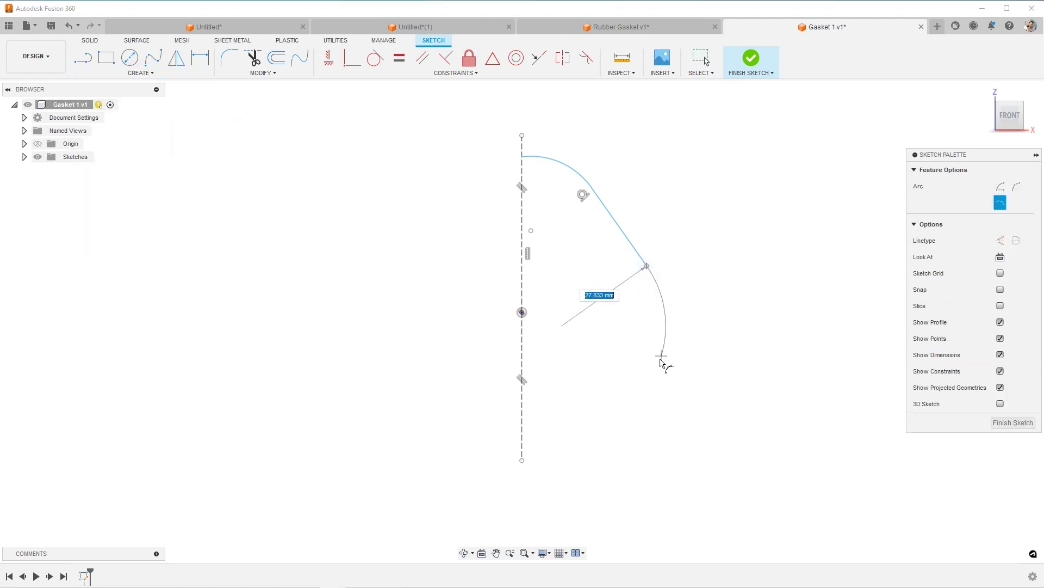
{"action": "left_click", "coordinate": [647, 377]}
{"action": "key", "text": "Escape"}
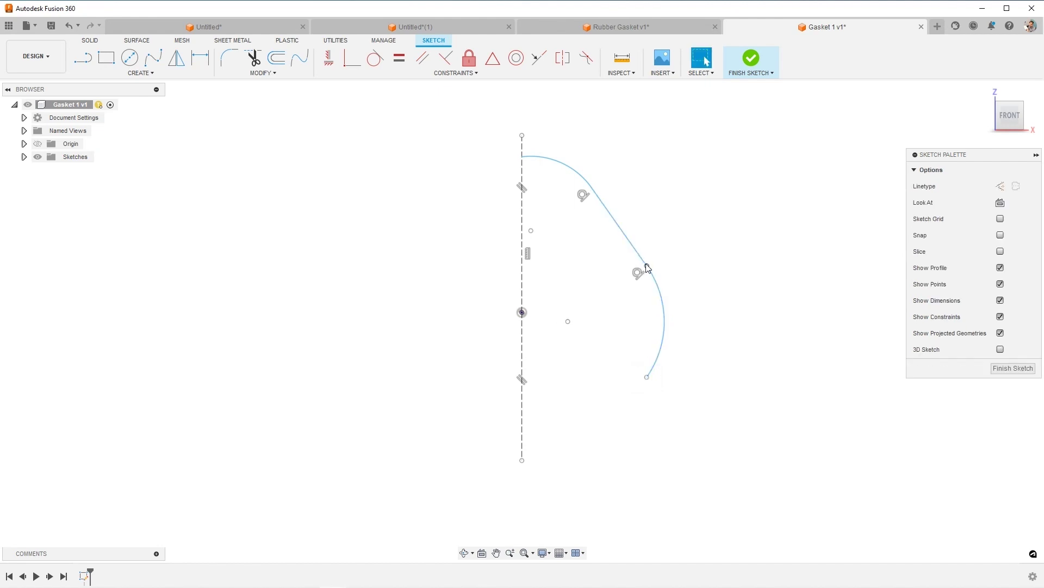
{"action": "left_click", "coordinate": [641, 262]}
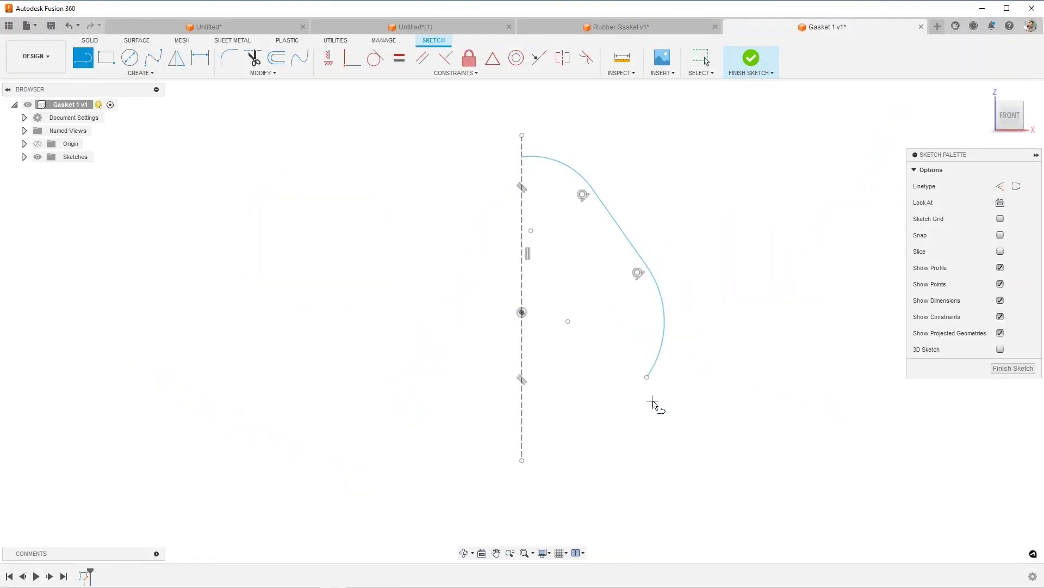
- Draw a lower slanted line and a three-point arc to the centre line, then extend the centre line
{"action": "left_click", "coordinate": [648, 378]}
{"action": "left_click", "coordinate": [600, 433]}
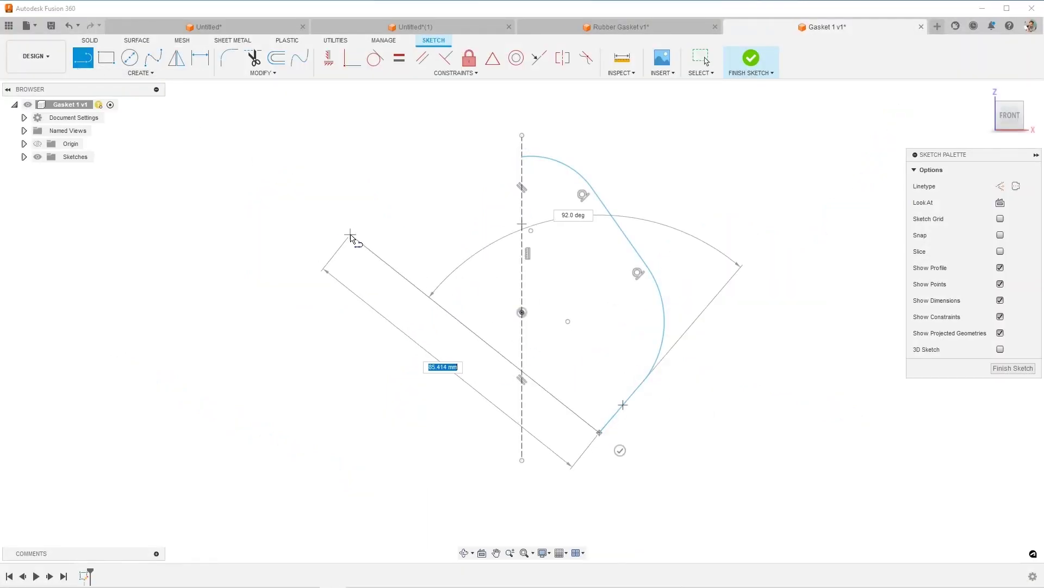
{"action": "key", "text": "Escape"}
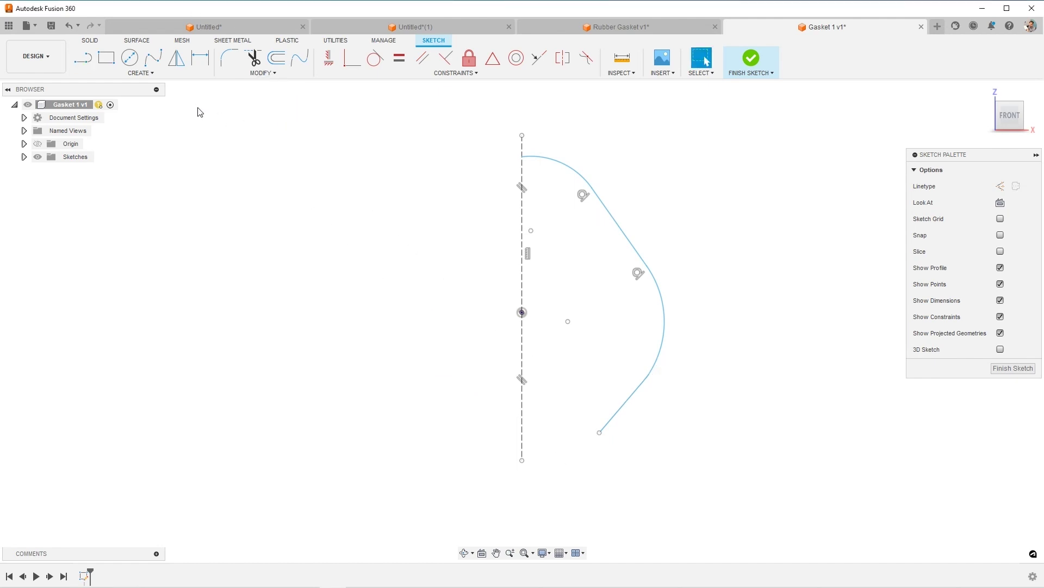
{"action": "left_click", "coordinate": [118, 73]}
{"action": "mouse_move", "coordinate": [139, 118]}
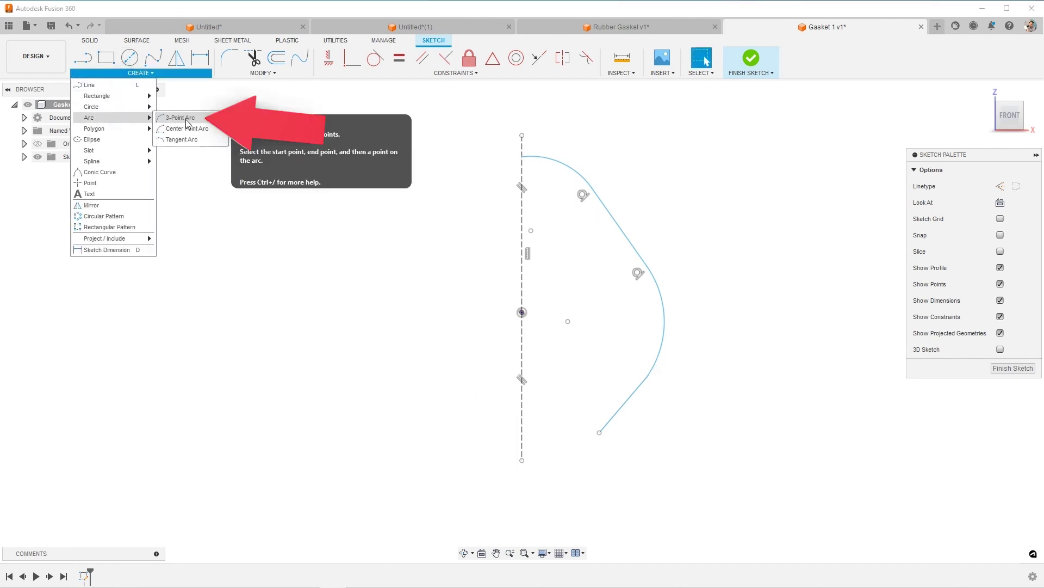
{"action": "left_click", "coordinate": [185, 118]}
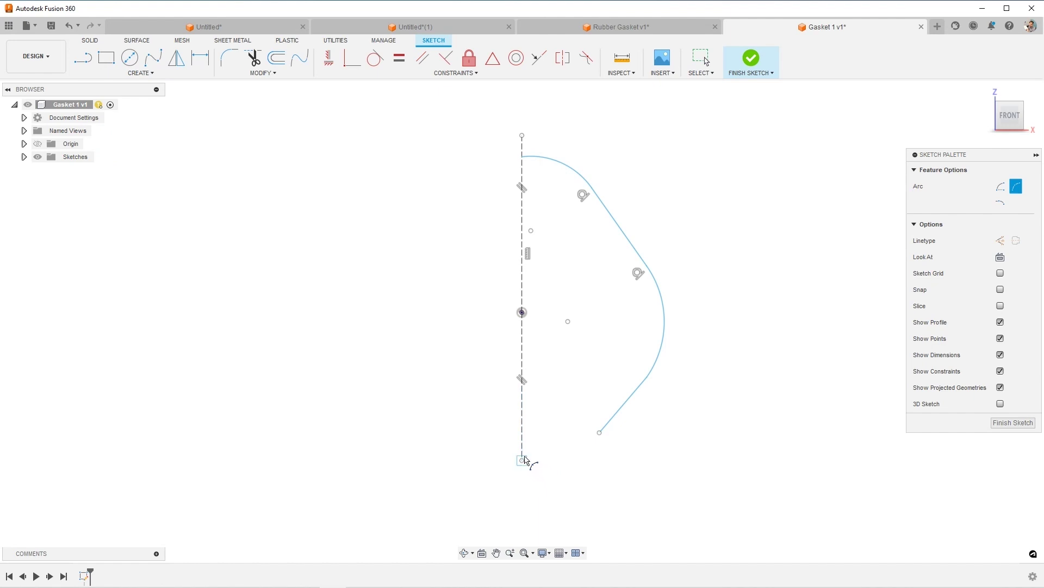
{"action": "left_click", "coordinate": [523, 461]}
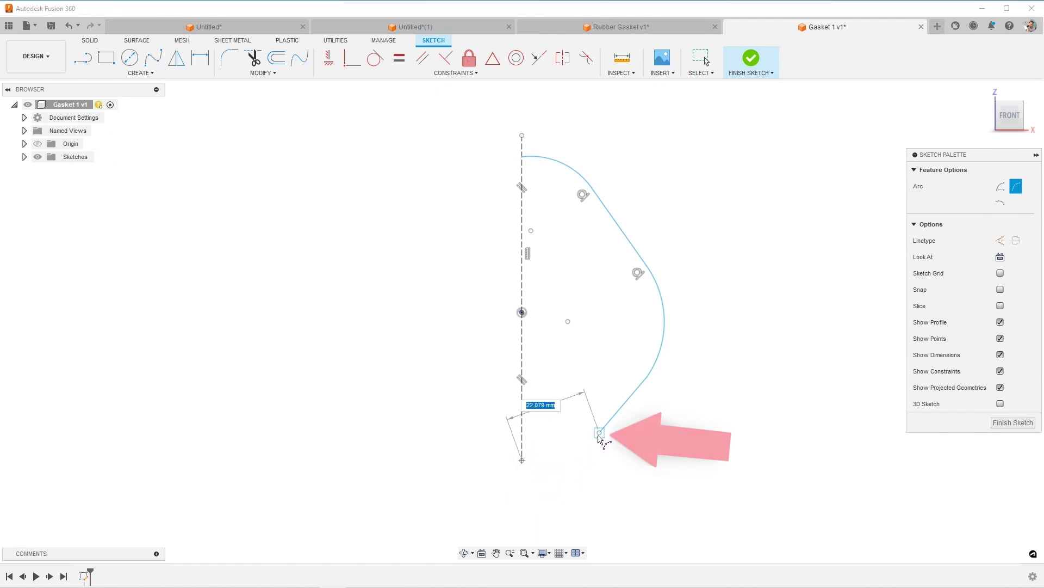
{"action": "left_click", "coordinate": [599, 433]}
{"action": "left_click", "coordinate": [575, 451]}
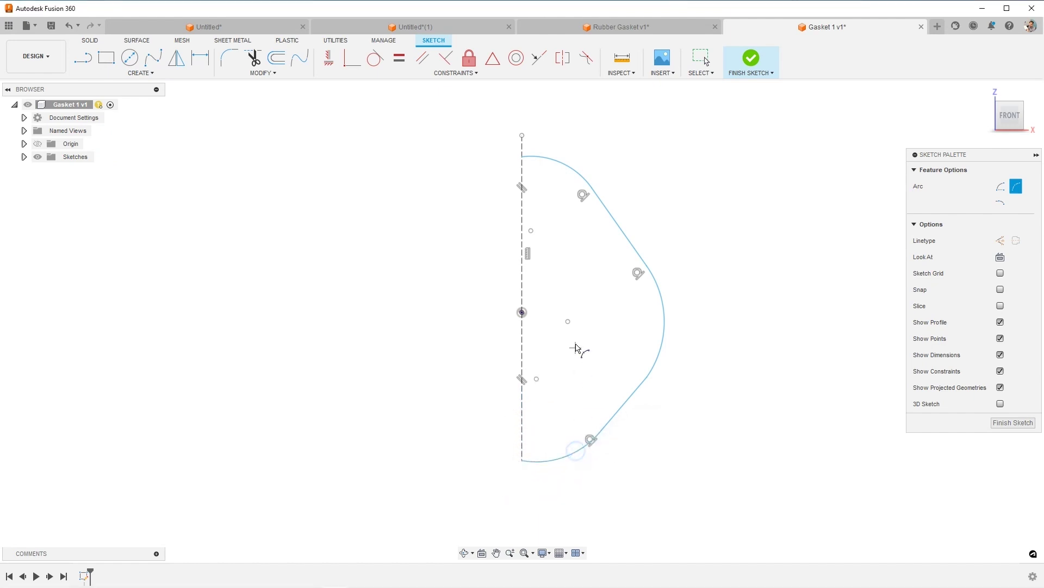
{"action": "key", "text": "Escape"}
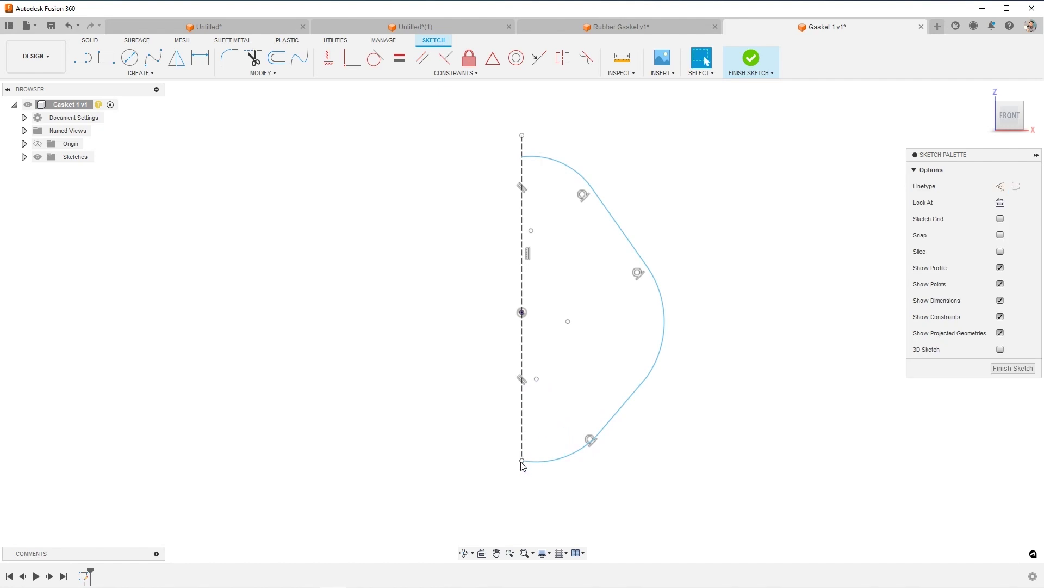
{"action": "left_click_drag", "start_coordinate": [522, 462], "coordinate": [522, 502]}
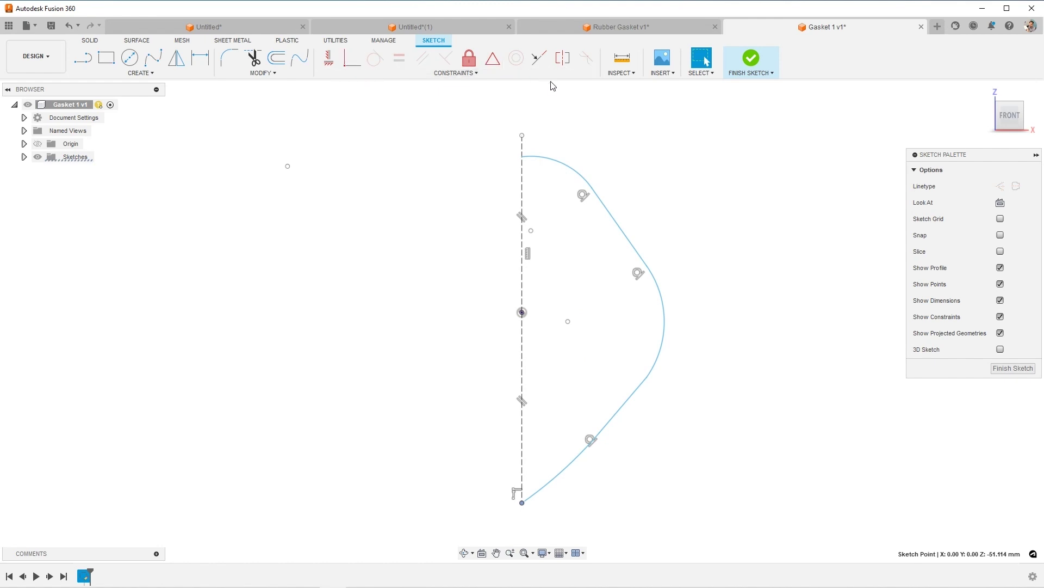
- Make the right arc tangent to the lower straight line
{"action": "left_click", "coordinate": [592, 187]}
{"action": "left_click", "coordinate": [583, 182]}
{"action": "left_click", "coordinate": [631, 196]}
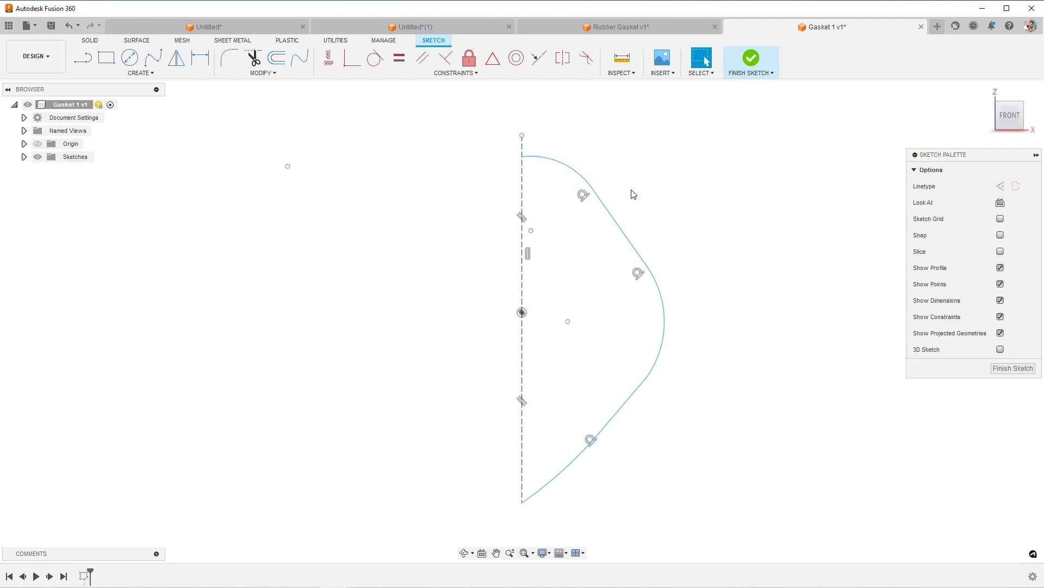
{"action": "left_click", "coordinate": [657, 366]}
{"action": "left_click", "coordinate": [668, 411]}
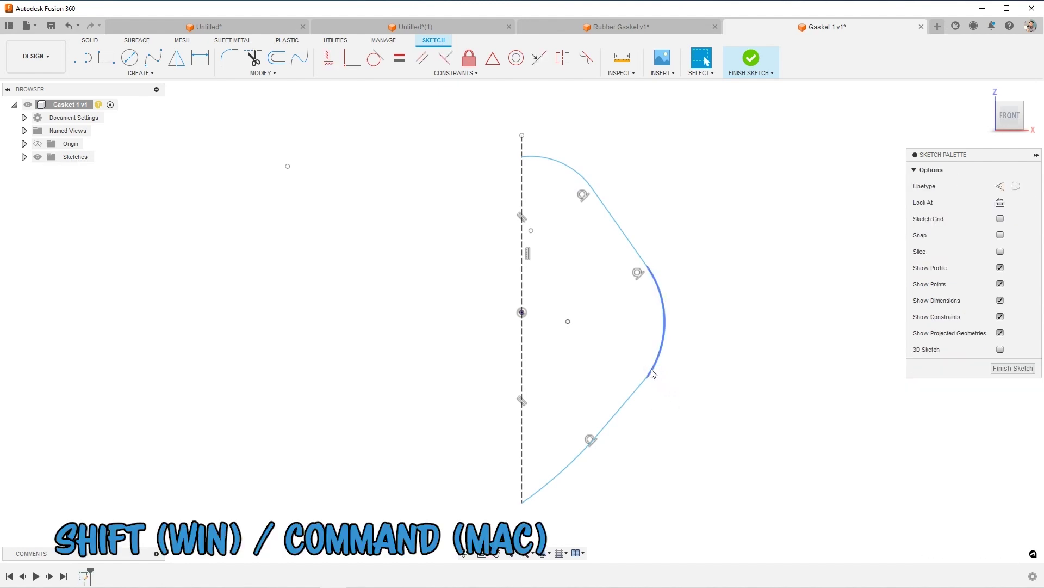
{"action": "left_click", "coordinate": [652, 372]}
{"action": "left_click", "coordinate": [643, 384], "text": "shift"}
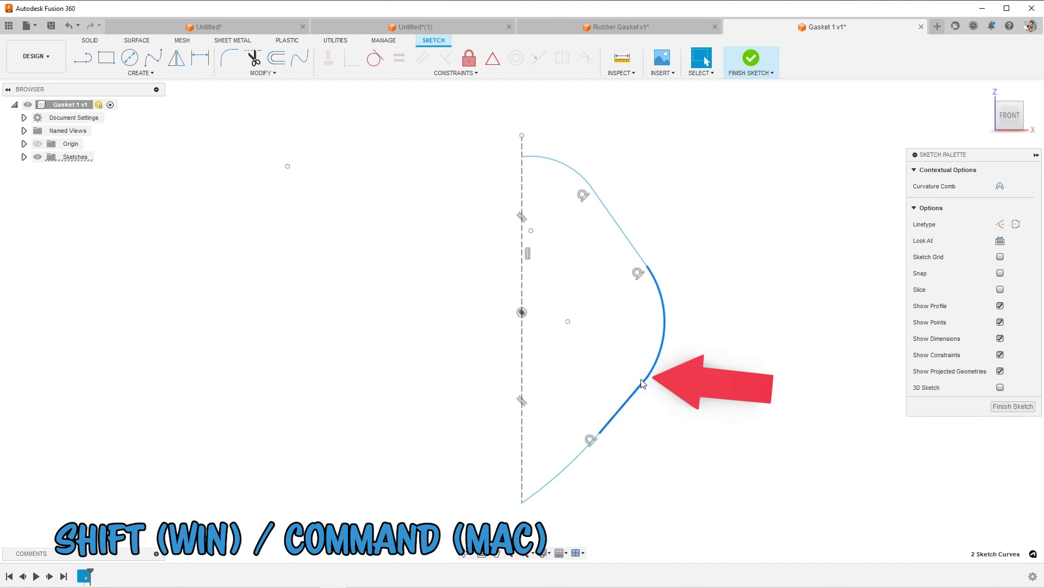
{"action": "left_click", "coordinate": [369, 57]}
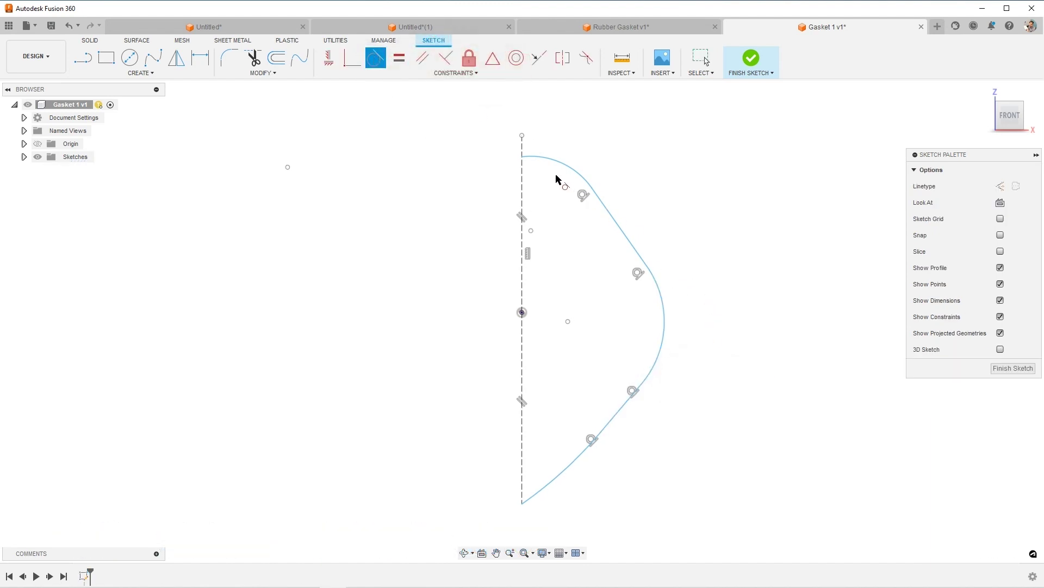
{"action": "key", "text": "Escape"}
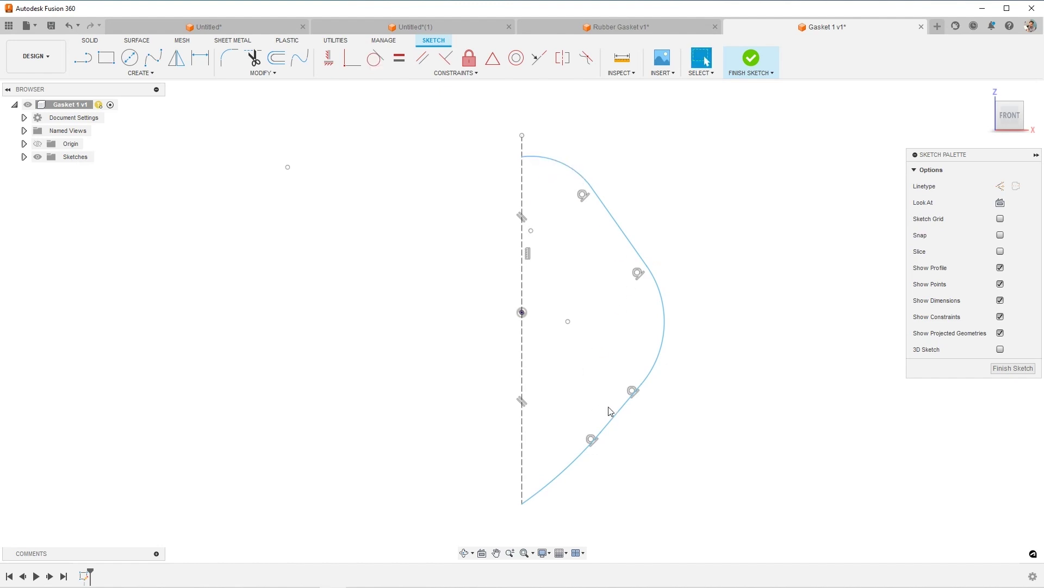
- Make the upper and lower slanted straight lines equal in length
{"action": "left_click", "coordinate": [613, 415]}
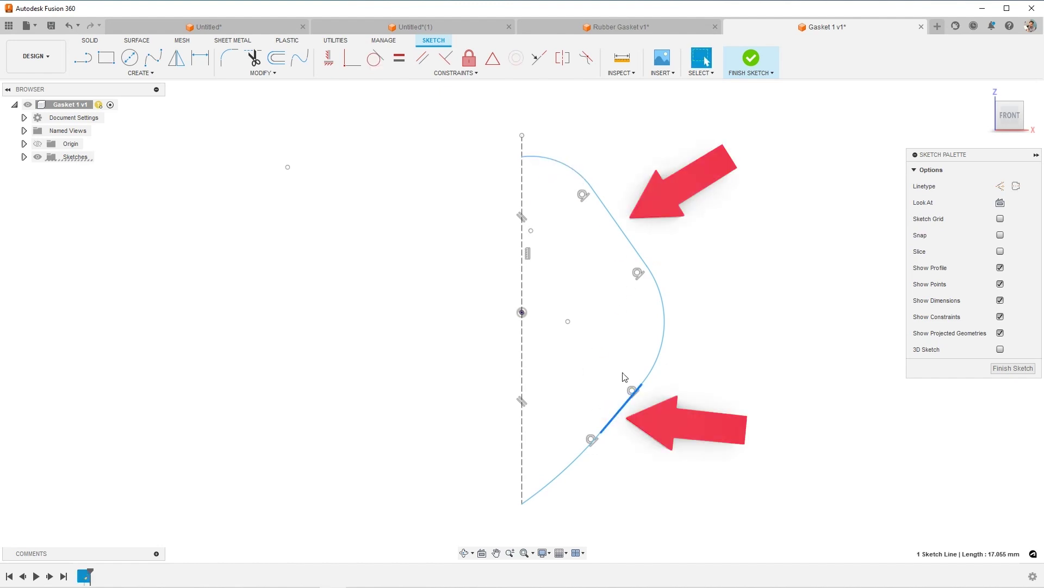
{"action": "left_click", "coordinate": [624, 227]}
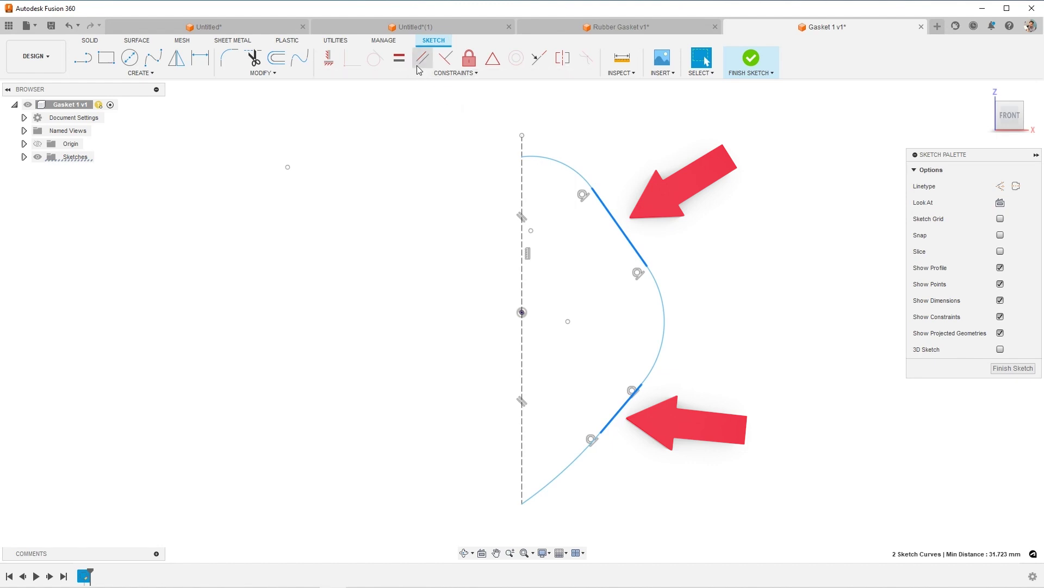
{"action": "left_click", "coordinate": [399, 57]}
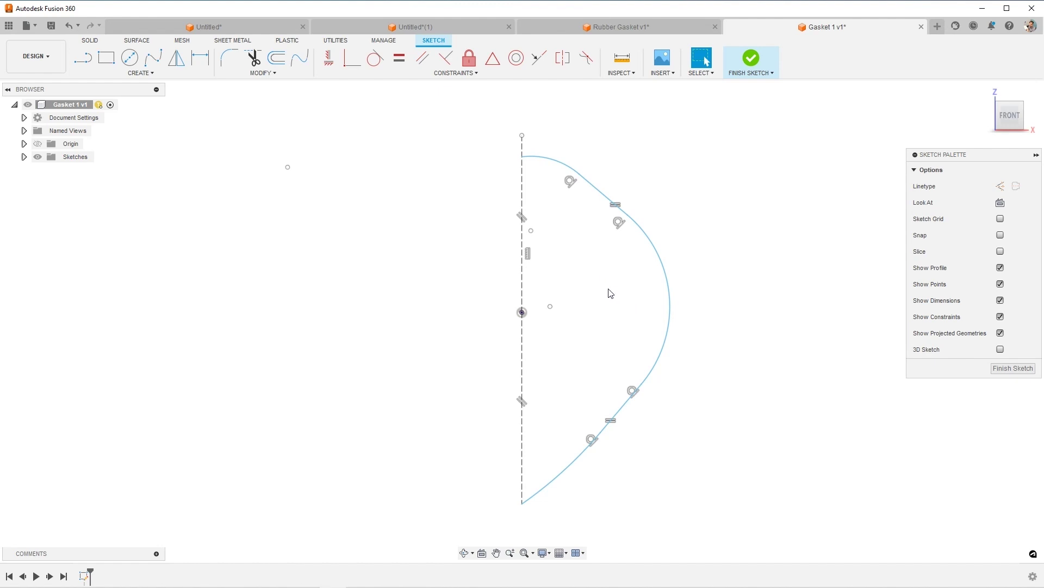
{"action": "left_click", "coordinate": [1029, 26]}
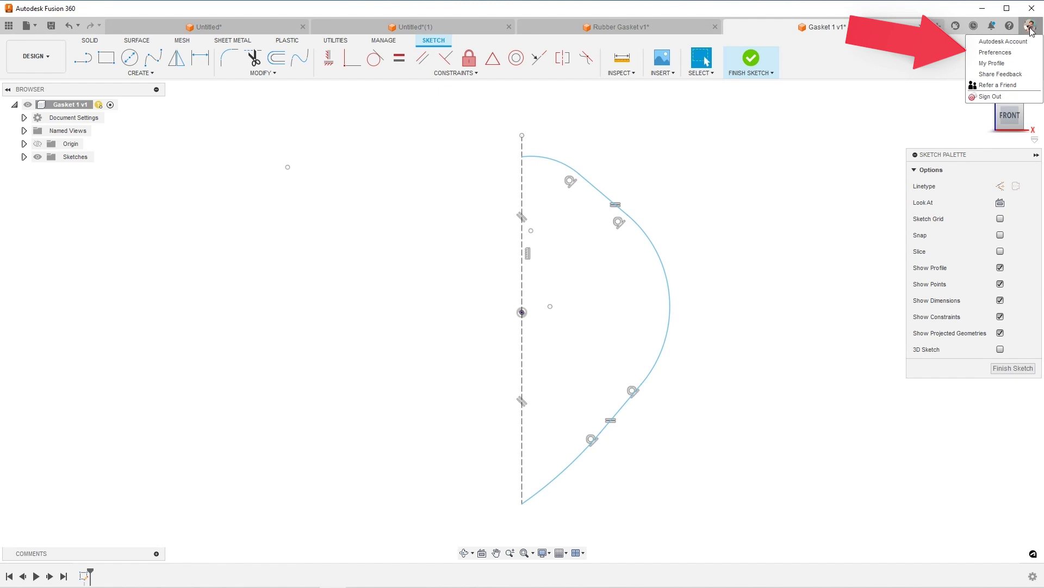
{"action": "left_click", "coordinate": [1013, 53]}
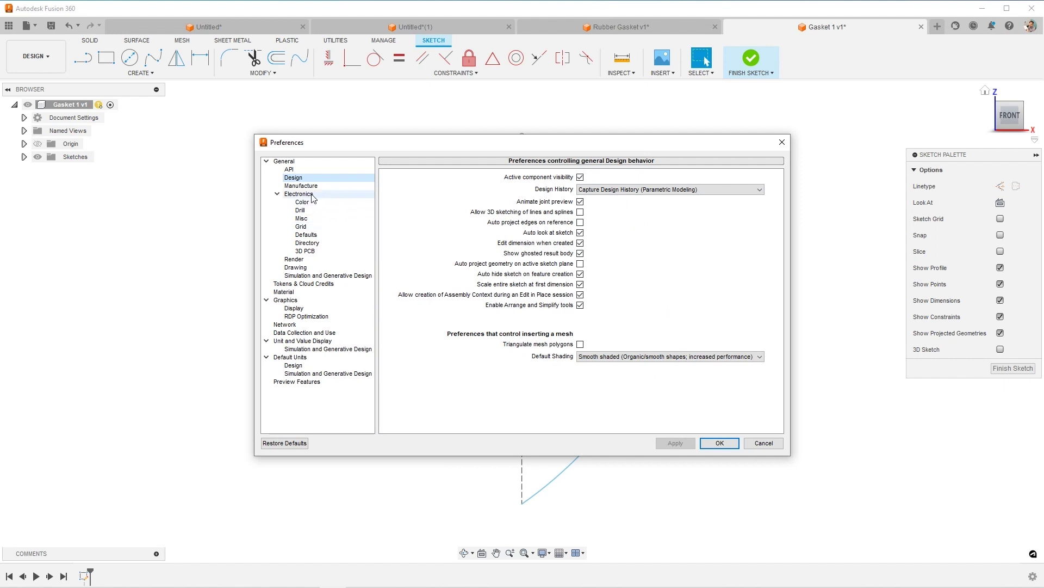
{"action": "left_click", "coordinate": [297, 178]}
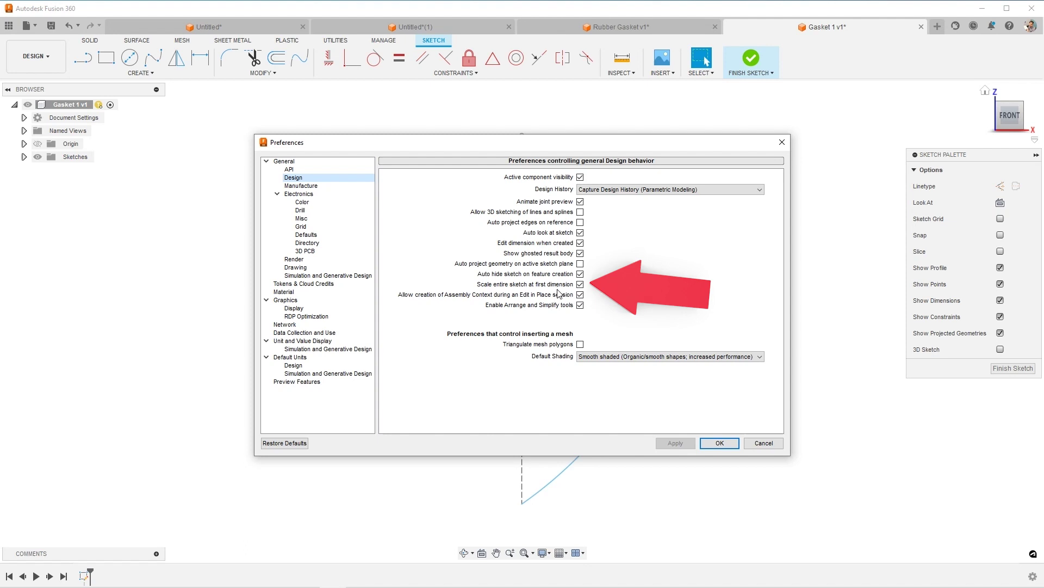
{"action": "left_click", "coordinate": [713, 443]}
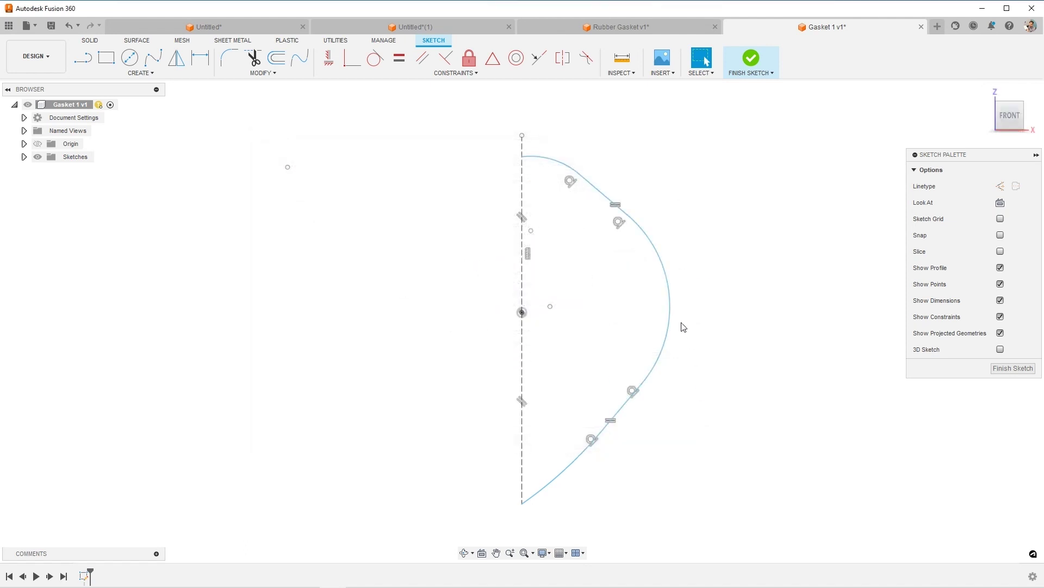
{"action": "key", "text": "d"}
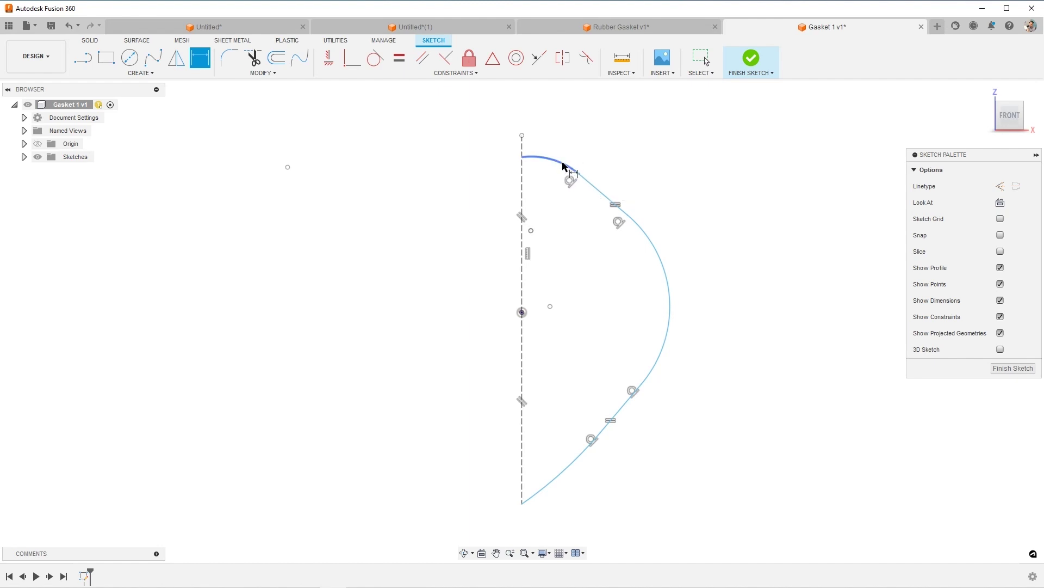
- Dimension the top arc with a 7 mm radius
{"action": "mouse_move", "coordinate": [413, 584]}
{"action": "left_click", "coordinate": [563, 166]}
{"action": "left_click", "coordinate": [578, 146]}
{"action": "type", "text": "7"}
{"action": "key", "text": "Return"}
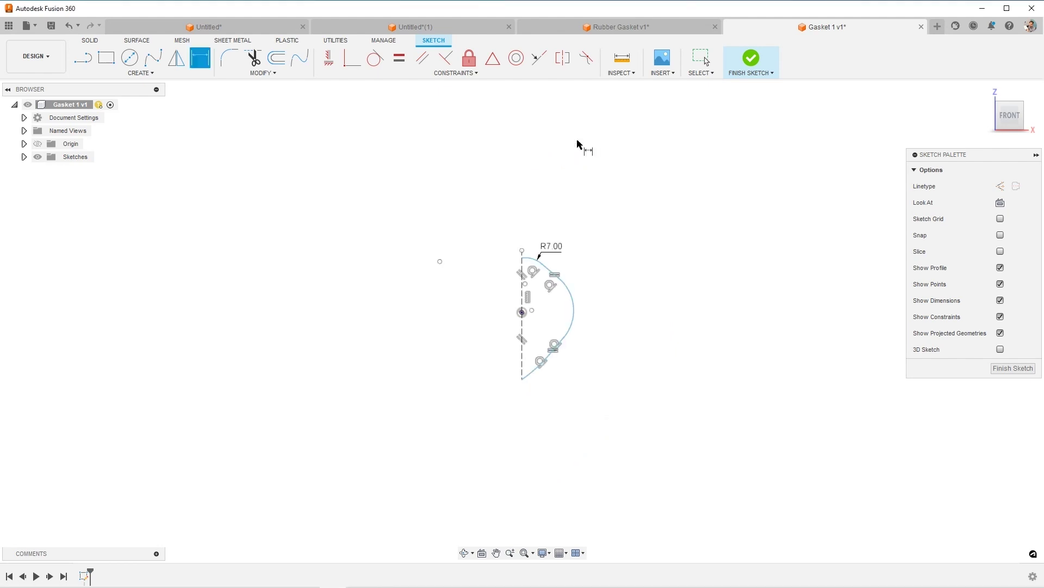
{"action": "scroll", "coordinate": [547, 277], "scroll_direction": "up", "scroll_amount": 5}
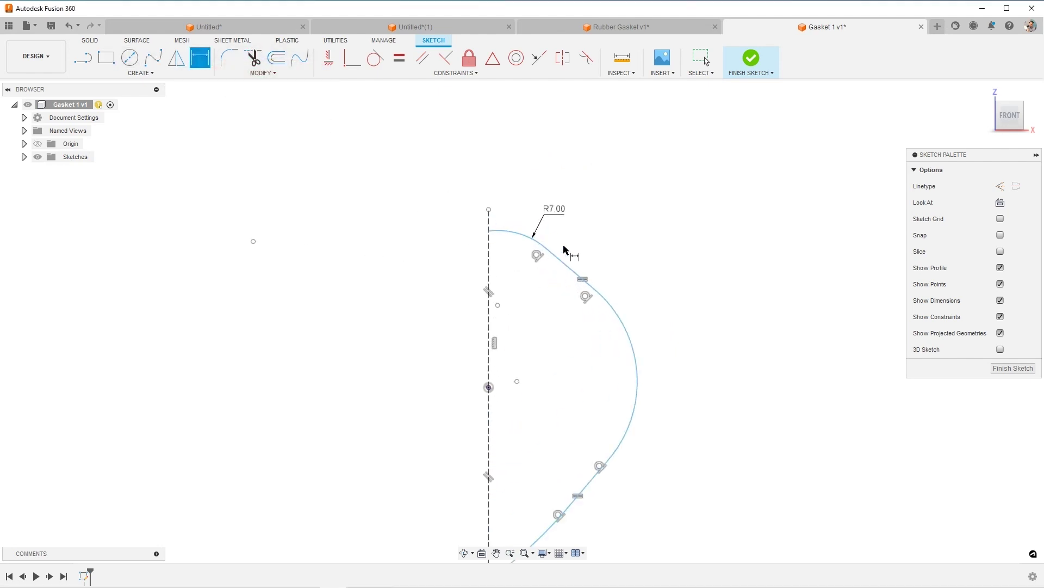
{"action": "scroll", "coordinate": [561, 283], "scroll_direction": "down", "scroll_amount": 2}
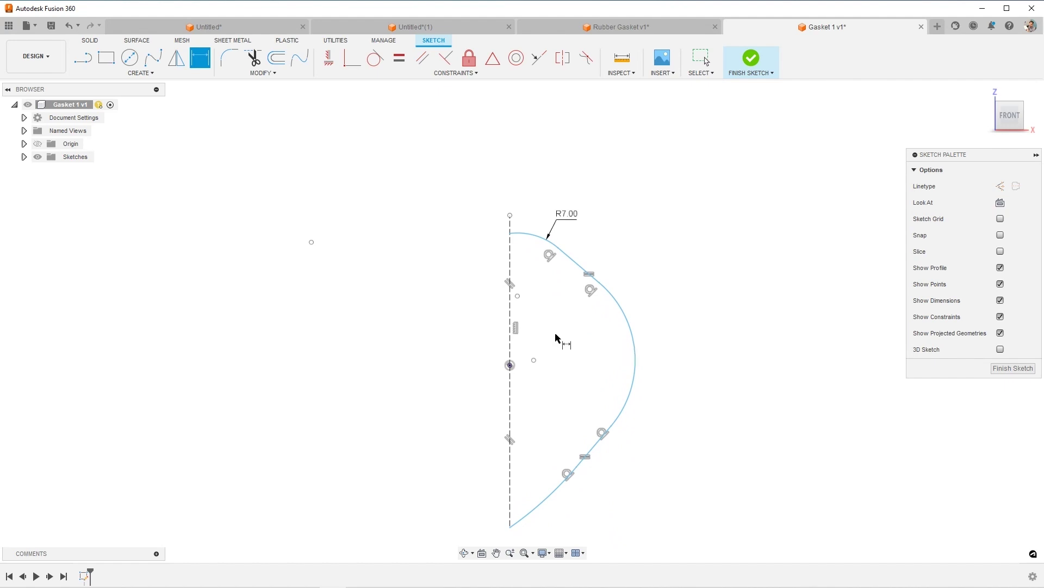
- Set the large side arc's radius to 20 mm
{"action": "left_click", "coordinate": [636, 358]}
{"action": "left_click", "coordinate": [675, 359]}
{"action": "type", "text": "20"}
{"action": "key", "text": "Return"}
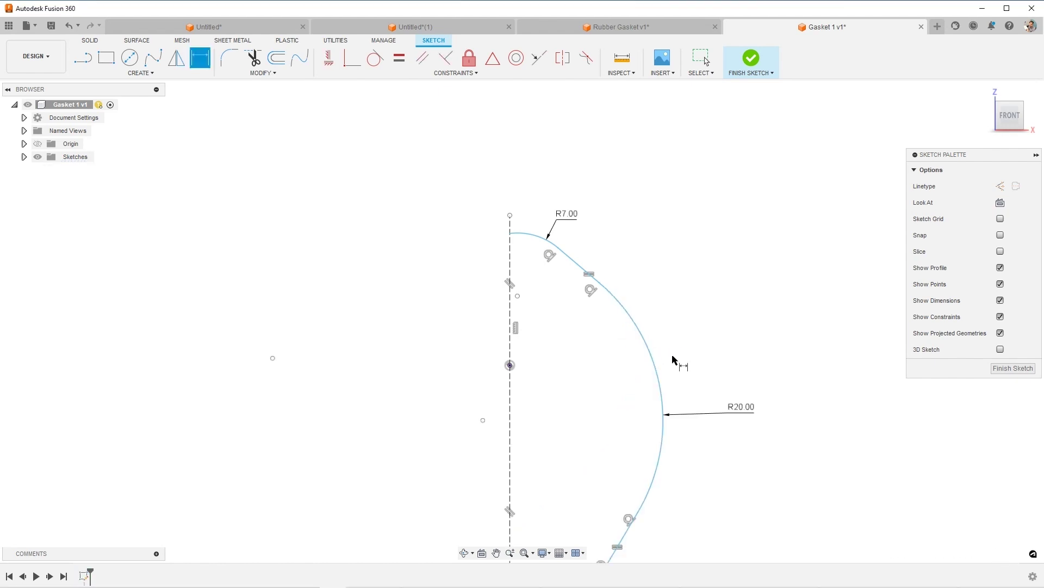
{"action": "scroll", "coordinate": [620, 391], "scroll_direction": "down", "scroll_amount": 3}
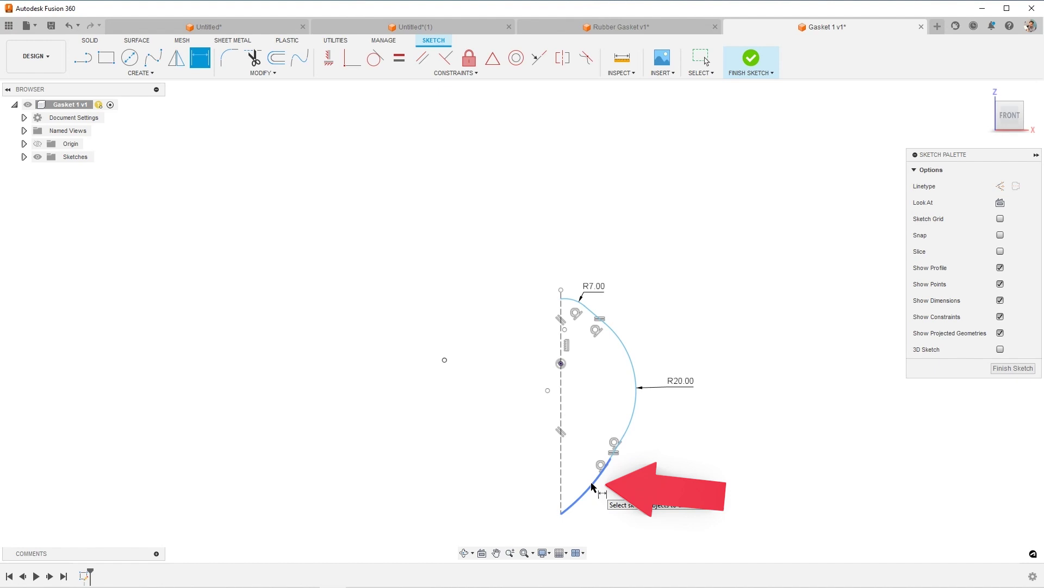
{"action": "key", "text": "Escape"}
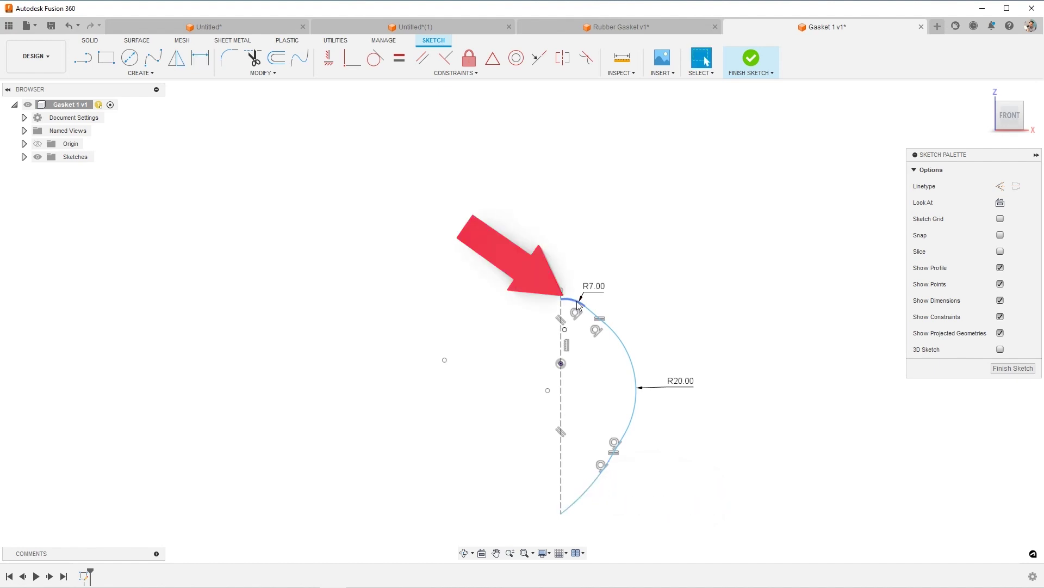
- Make the lower corner arc equal to the R7 top arc
{"action": "left_click", "coordinate": [584, 488]}
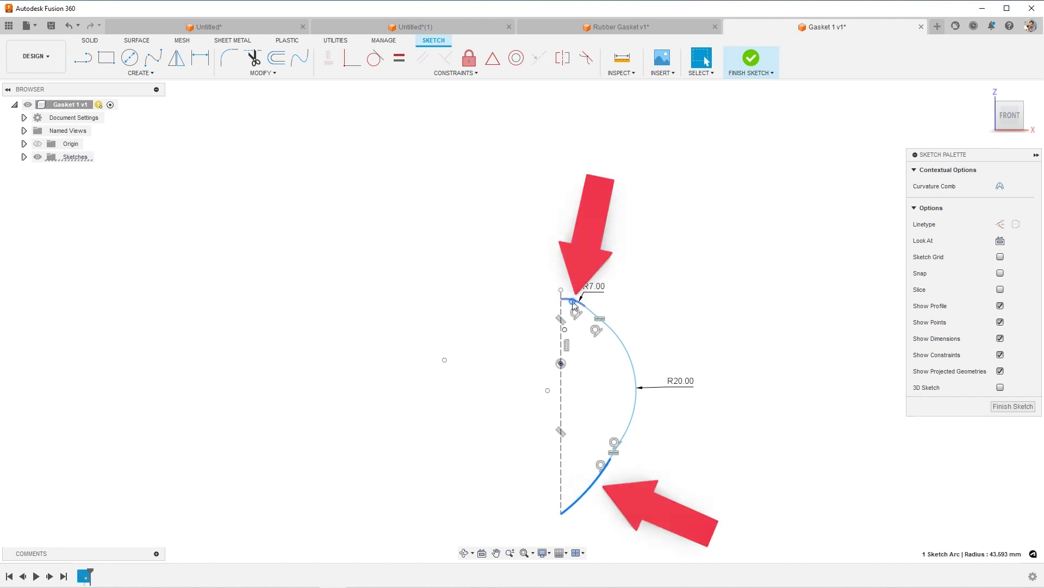
{"action": "left_click", "coordinate": [573, 305], "text": "ctrl"}
{"action": "left_click", "coordinate": [399, 57]}
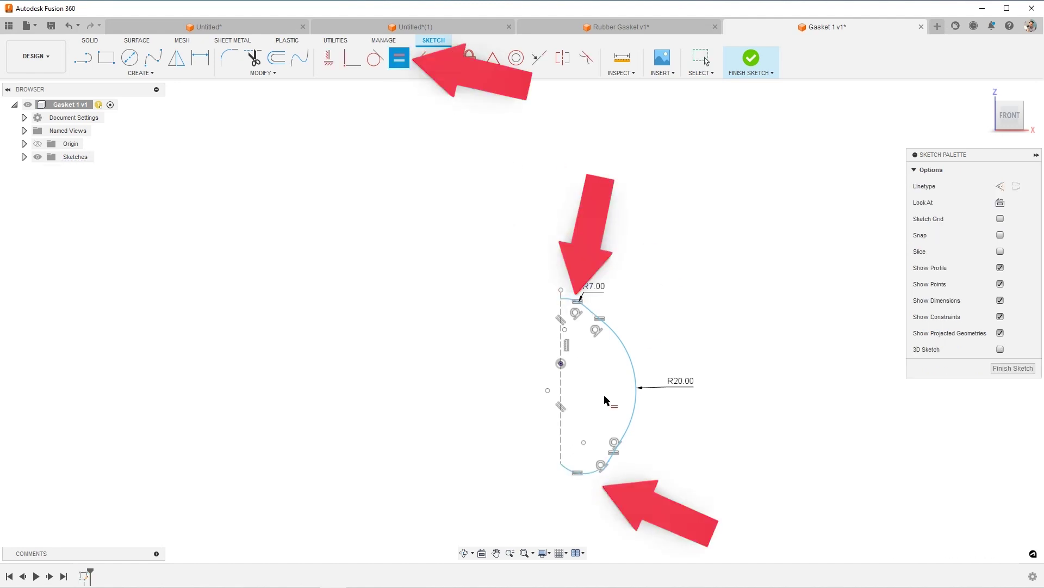
{"action": "scroll", "coordinate": [604, 405], "scroll_direction": "up", "scroll_amount": 4}
{"action": "key", "text": "Escape"}
{"action": "scroll", "coordinate": [588, 410], "scroll_direction": "down", "scroll_amount": 3}
{"action": "scroll", "coordinate": [585, 420], "scroll_direction": "up", "scroll_amount": 3}
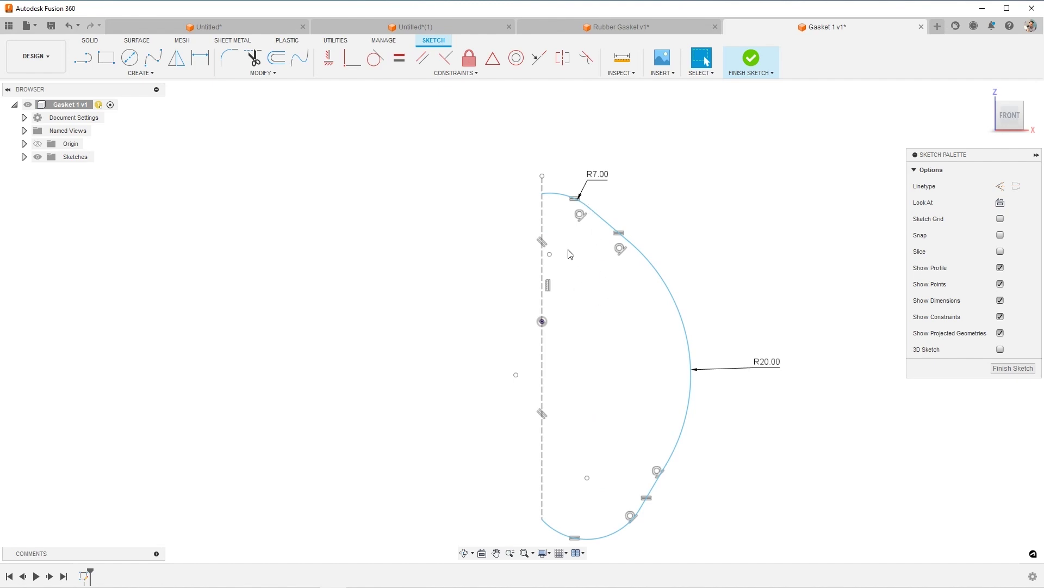
- Make the loose sketch points coincident with the dashed centre line
{"action": "left_click", "coordinate": [568, 195]}
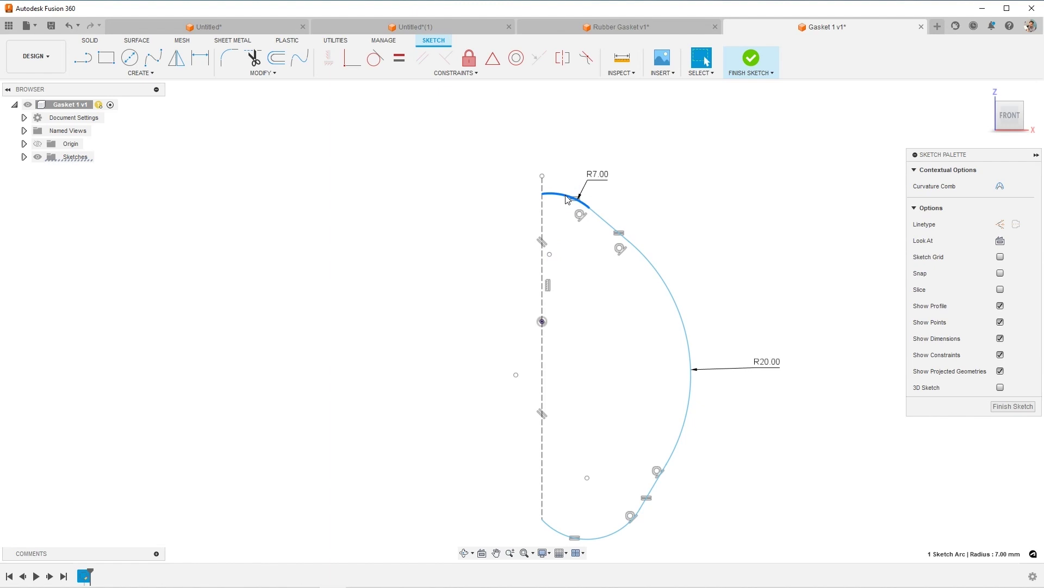
{"action": "left_click", "coordinate": [549, 254]}
{"action": "left_click", "coordinate": [542, 259], "text": "shift"}
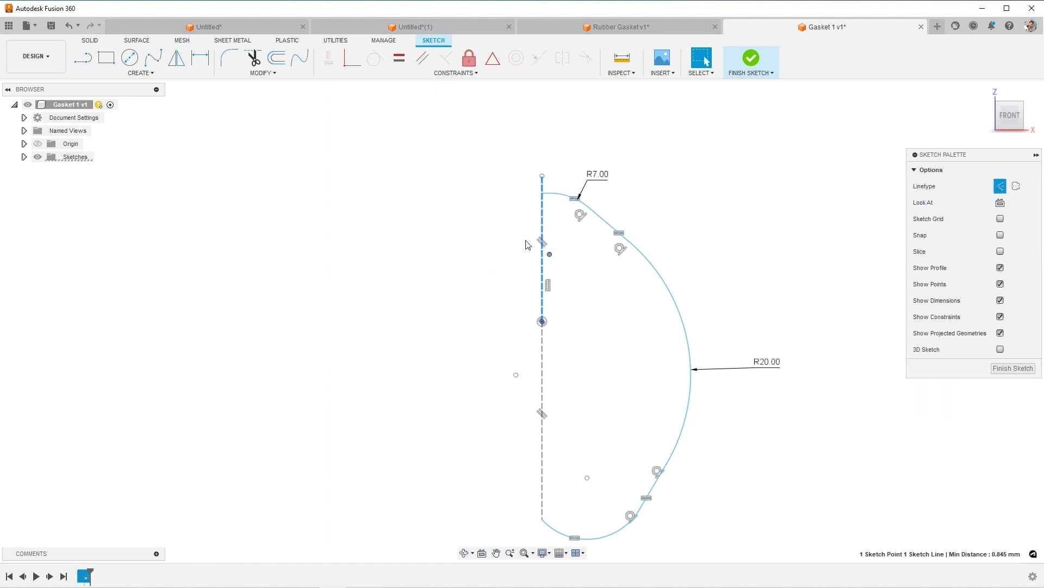
{"action": "left_click", "coordinate": [351, 58]}
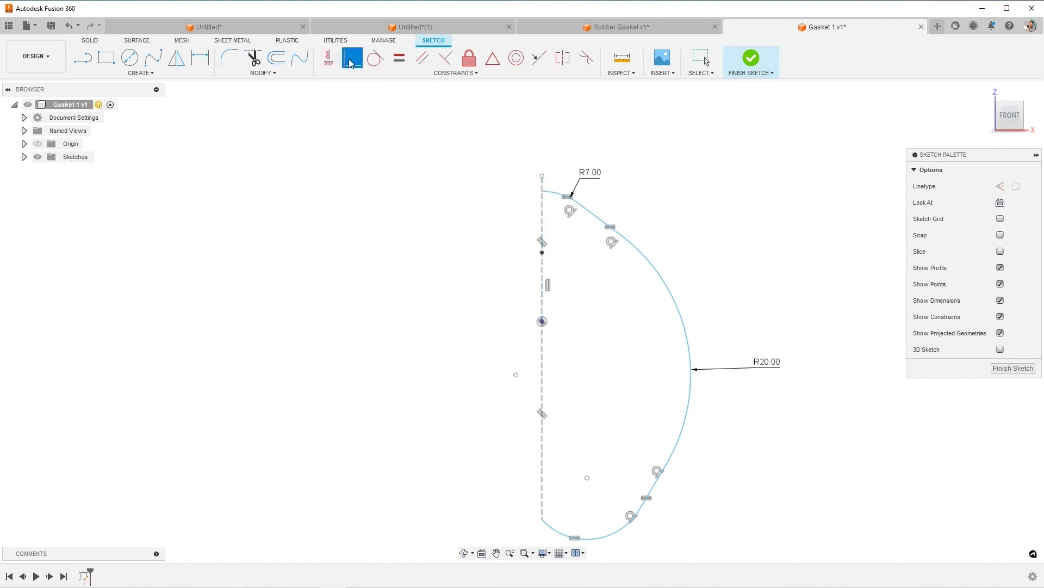
{"action": "left_click", "coordinate": [587, 478]}
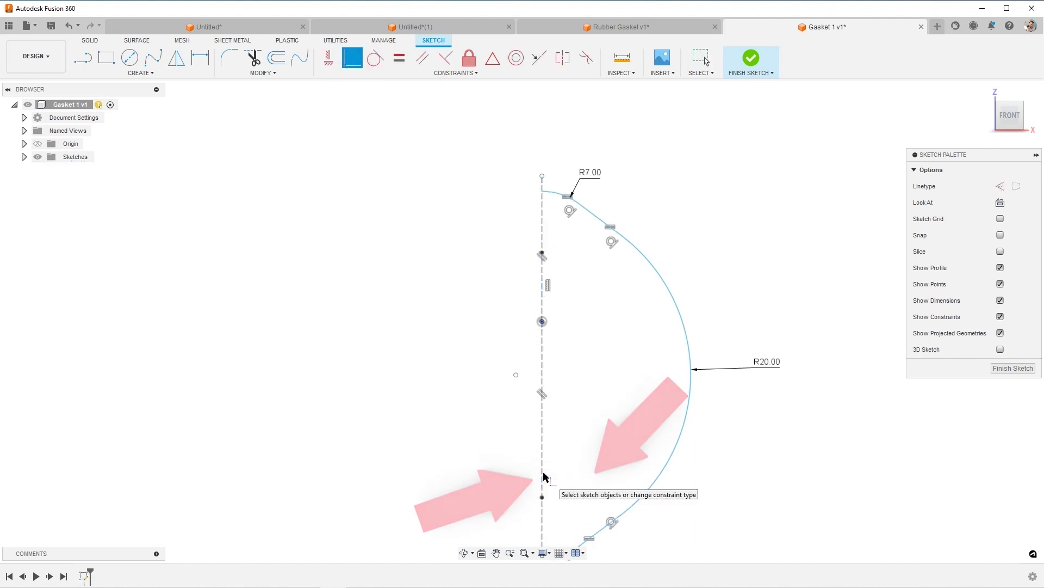
{"action": "left_click", "coordinate": [543, 476]}
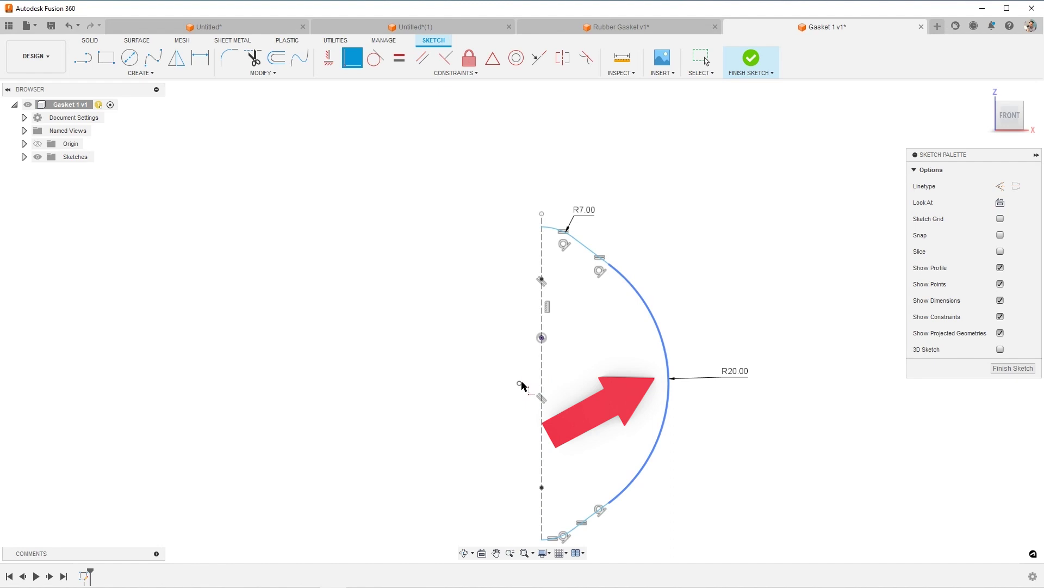
{"action": "left_click_drag", "start_coordinate": [519, 383], "coordinate": [542, 386]}
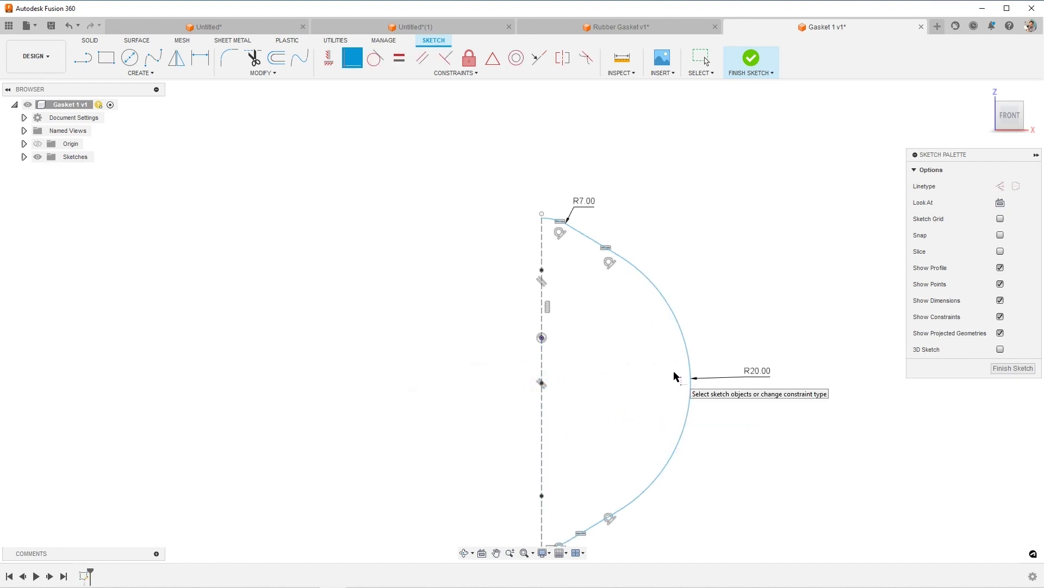
{"action": "key", "text": "Escape"}
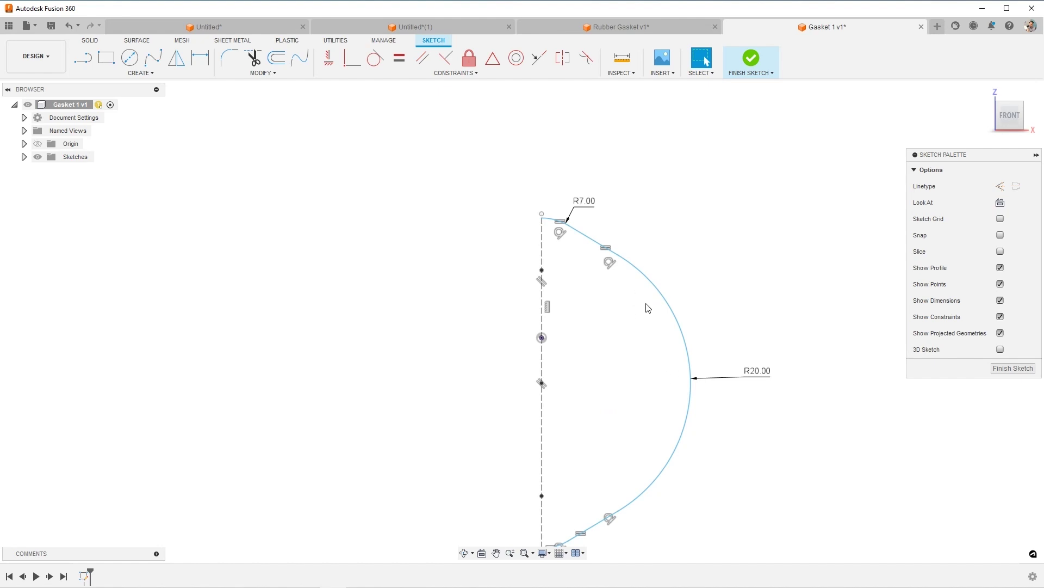
- Check the R20 side arc's radius and show the origin axes and planes
{"action": "left_click", "coordinate": [657, 288]}
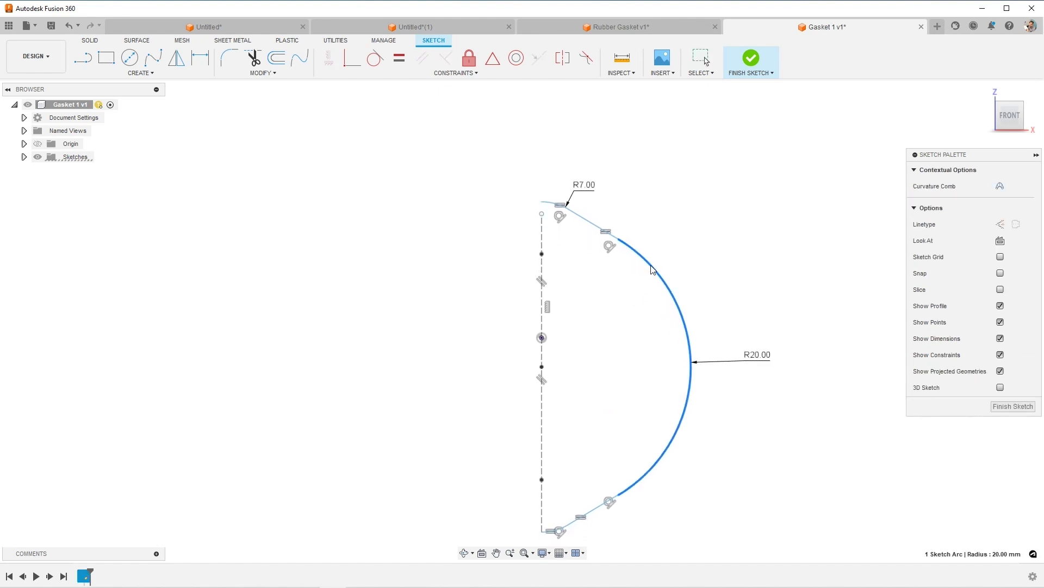
{"action": "scroll", "coordinate": [596, 338], "scroll_direction": "down", "scroll_amount": 3}
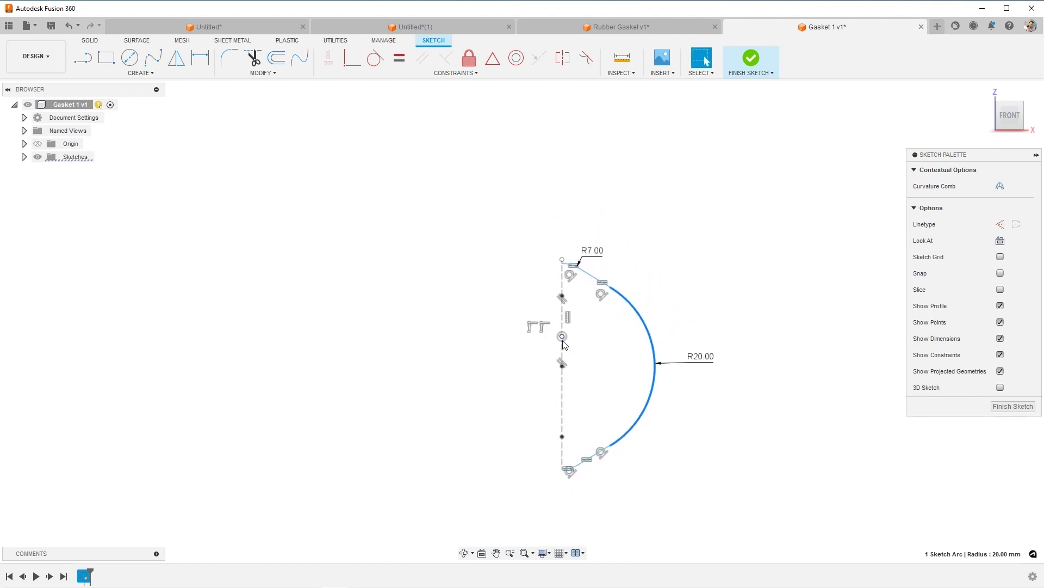
{"action": "scroll", "coordinate": [566, 340], "scroll_direction": "up", "scroll_amount": 2}
{"action": "left_click", "coordinate": [572, 298]}
{"action": "scroll", "coordinate": [572, 298], "scroll_direction": "up", "scroll_amount": 2}
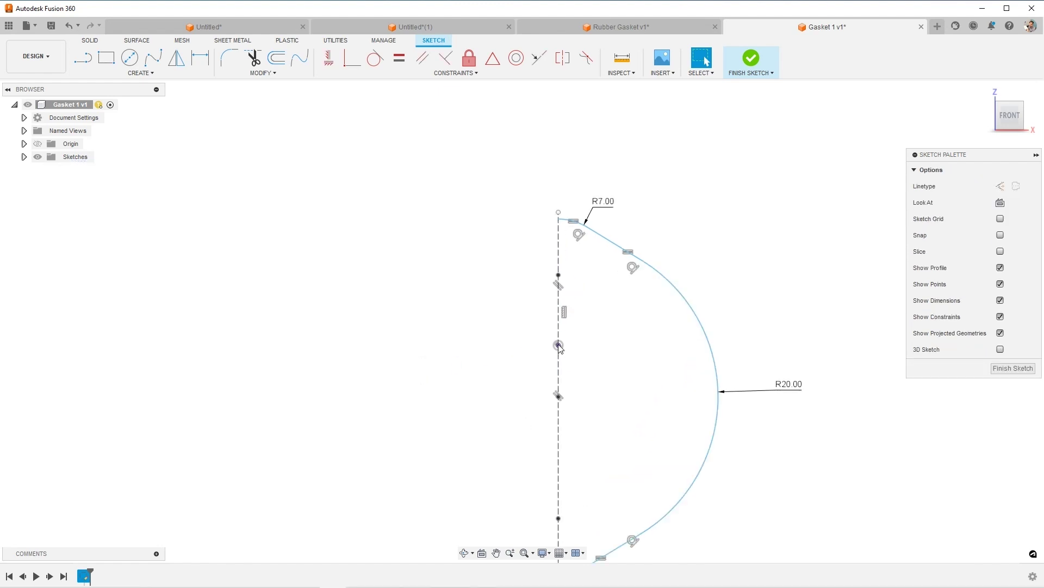
{"action": "left_click", "coordinate": [37, 143]}
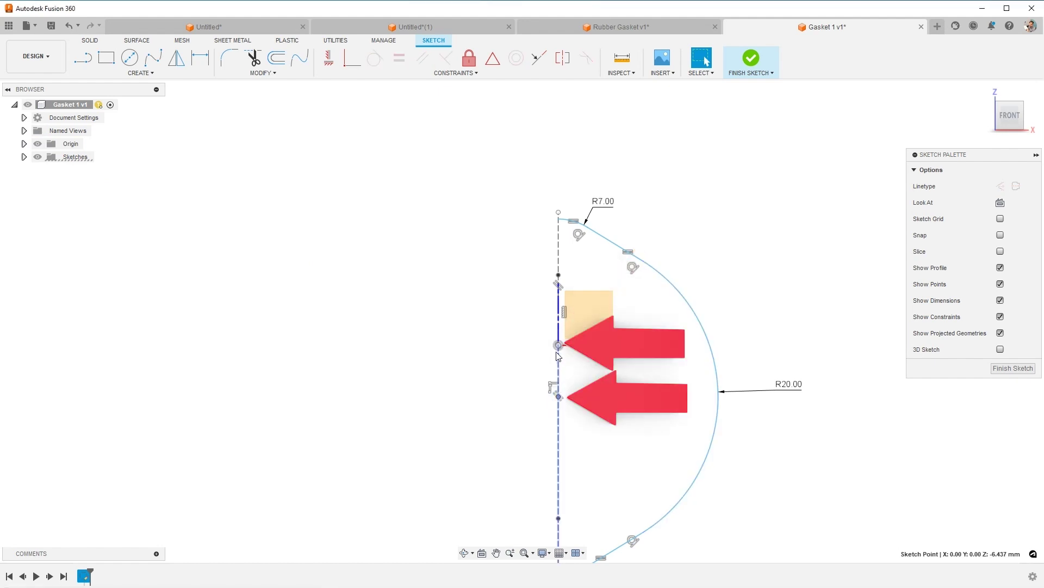
- Align the middle centre-line point vertically with the origin, then hide the origin
{"action": "left_click", "coordinate": [558, 345], "text": "ctrl"}
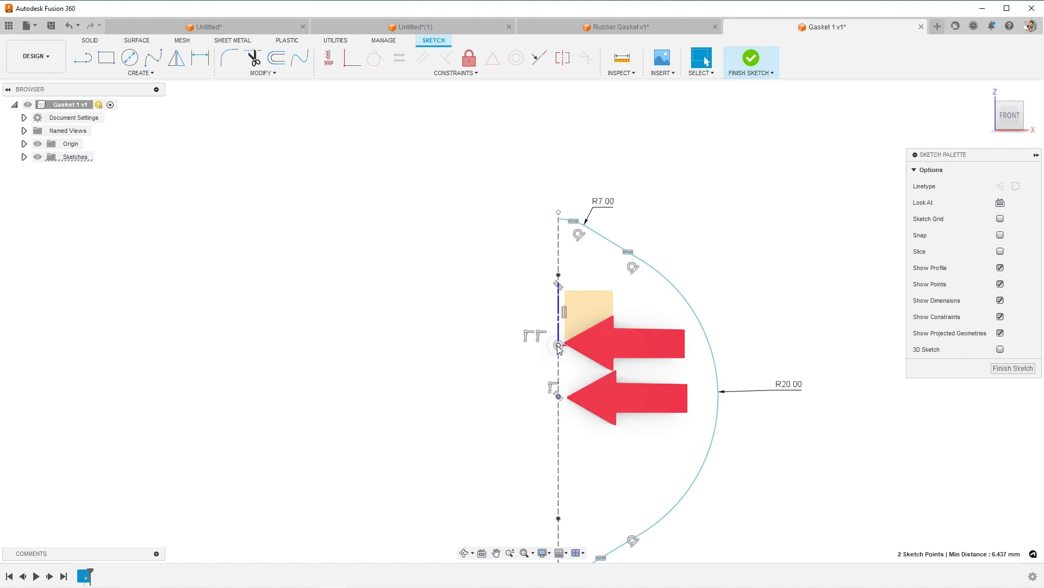
{"action": "left_click", "coordinate": [352, 57]}
{"action": "key", "text": "Escape"}
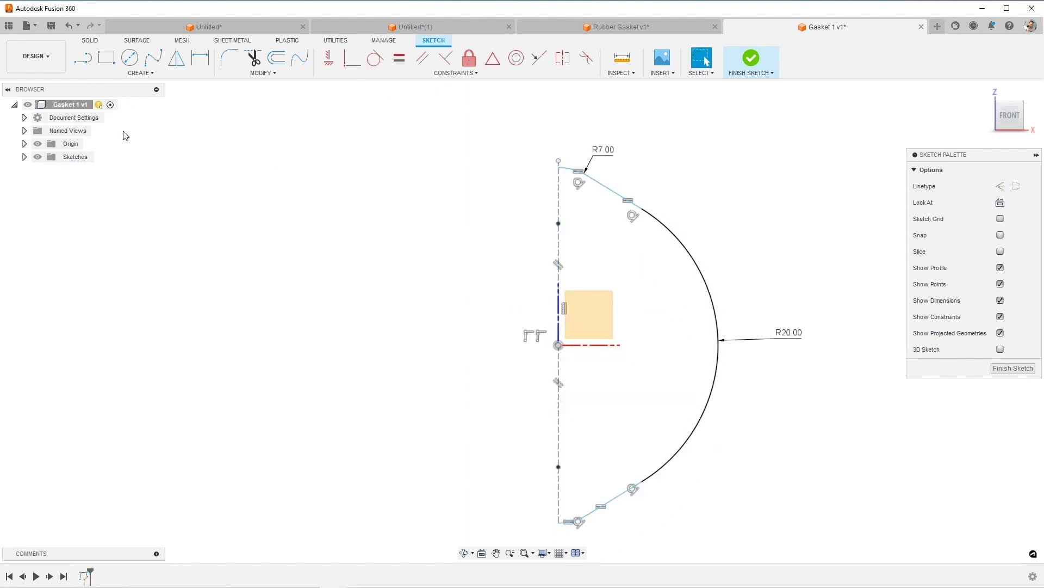
{"action": "left_click", "coordinate": [37, 144]}
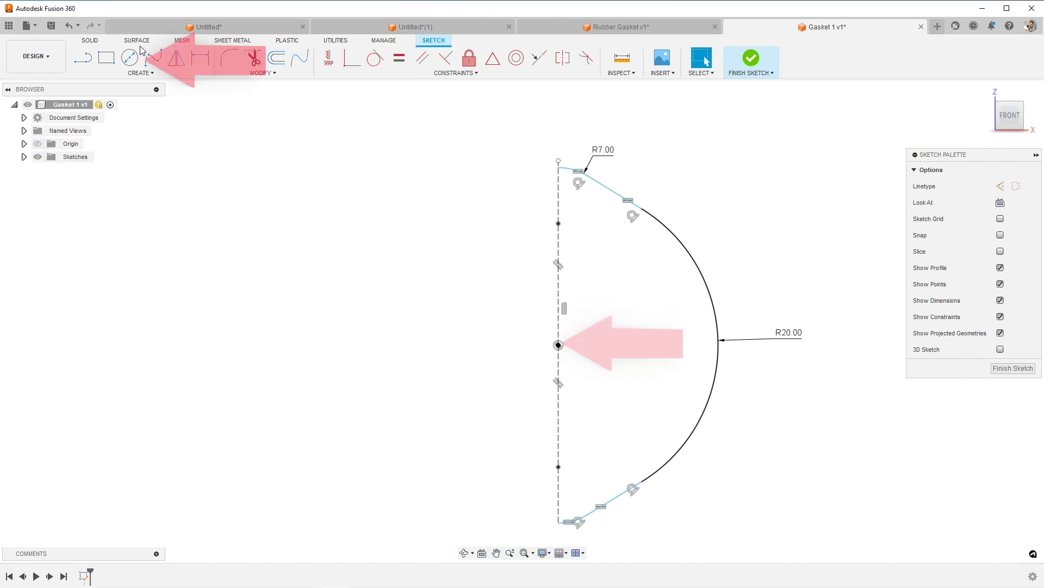
- Draw three centre-diameter circles on the middle, lower and upper centre-line points
{"action": "key", "text": "c"}
{"action": "left_click", "coordinate": [563, 347]}
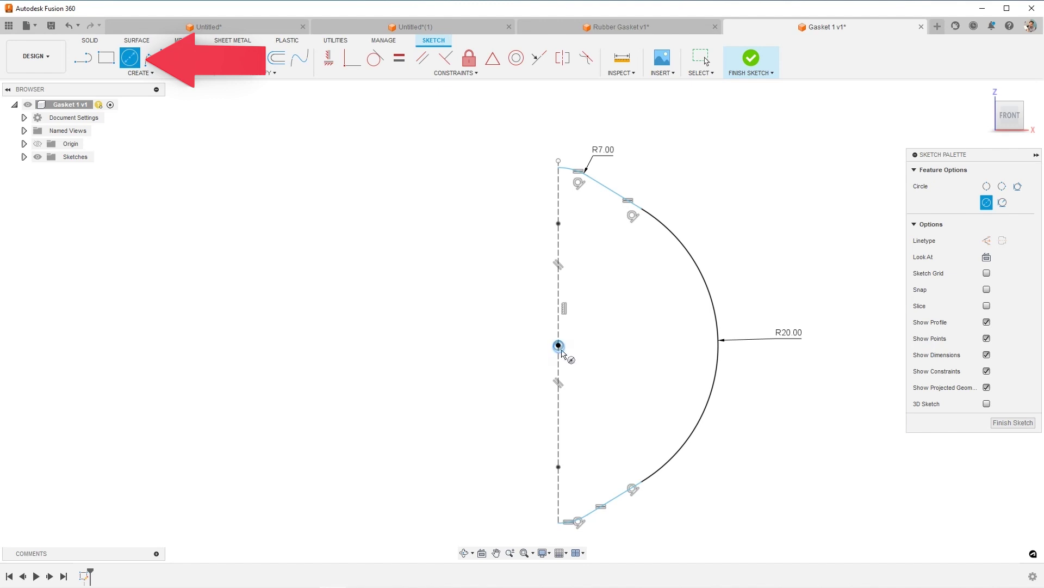
{"action": "left_click", "coordinate": [582, 363]}
{"action": "left_click", "coordinate": [558, 466]}
{"action": "left_click", "coordinate": [591, 472]}
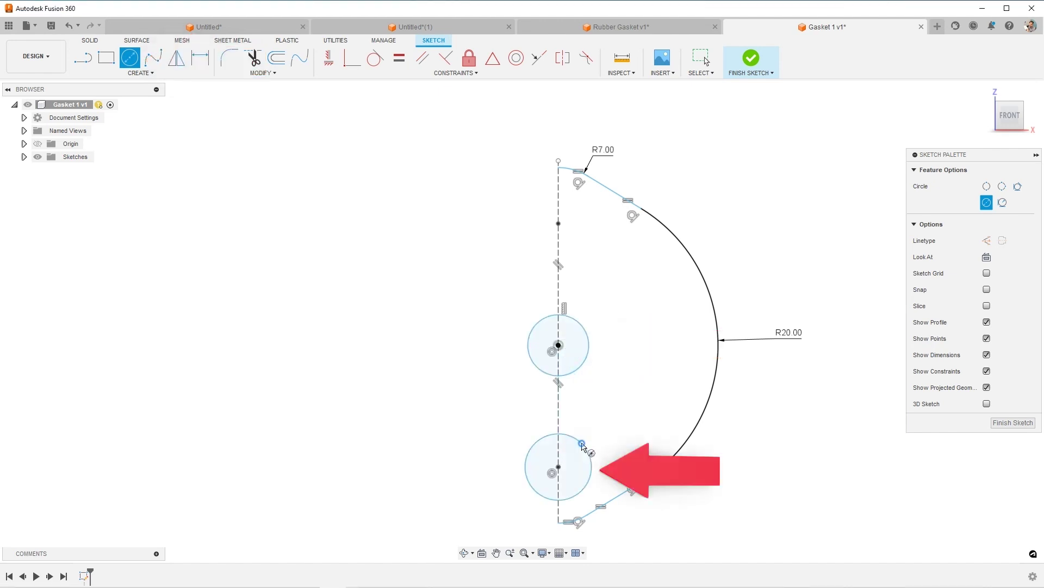
{"action": "left_click", "coordinate": [558, 223]}
{"action": "left_click", "coordinate": [575, 214]}
{"action": "key", "text": "Escape"}
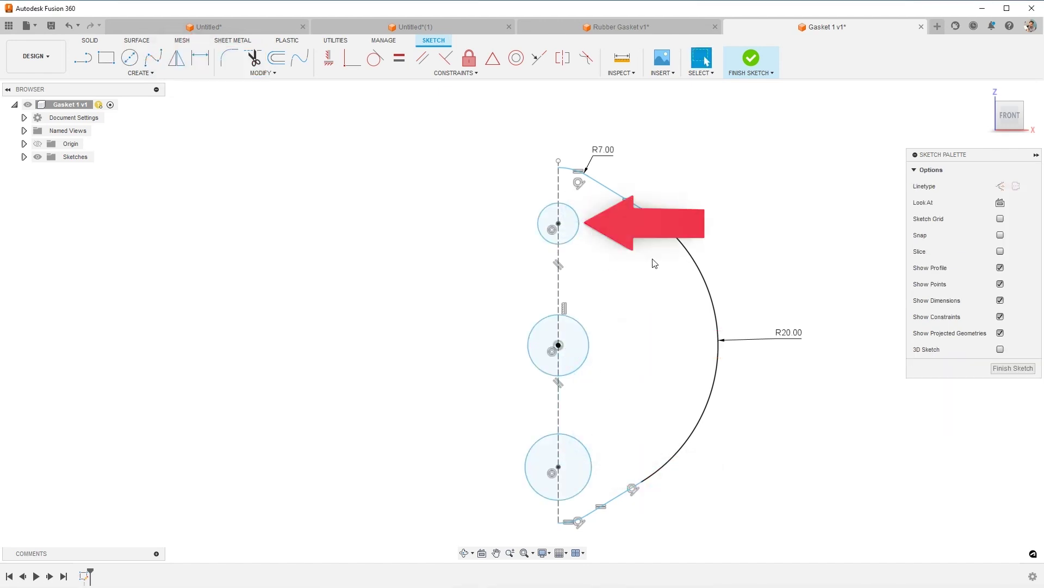
- Dimension the top and bottom circles at 7 mm diameter each
{"action": "key", "text": "d"}
{"action": "left_click", "coordinate": [581, 235]}
{"action": "left_click", "coordinate": [595, 270]}
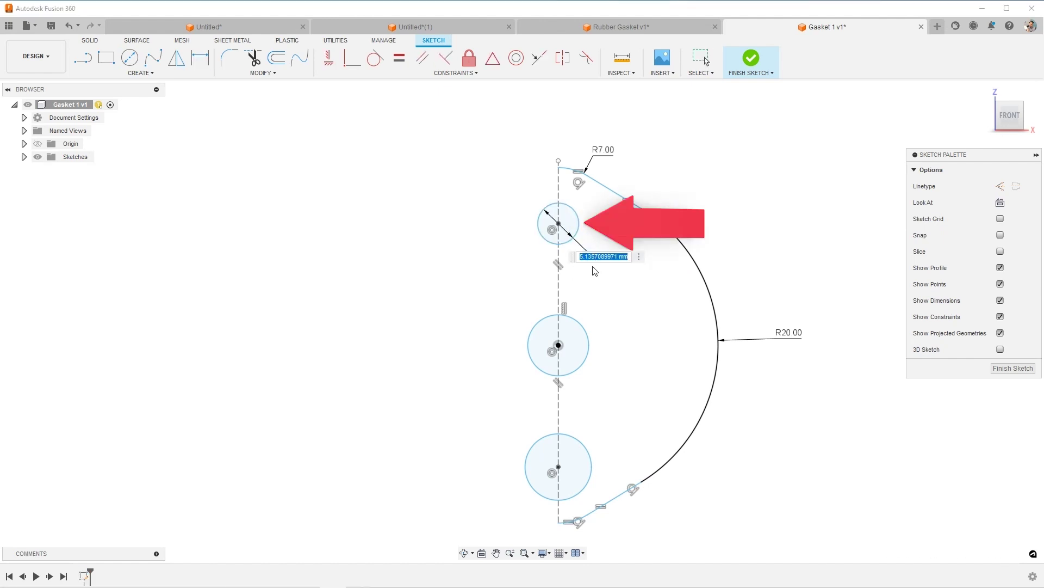
{"action": "type", "text": "7"}
{"action": "key", "text": "Return"}
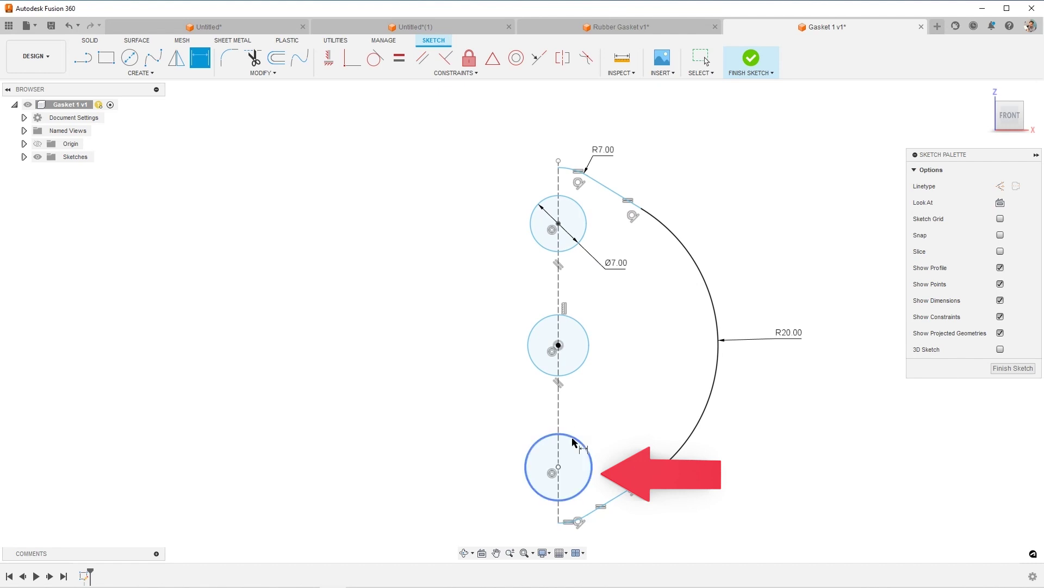
{"action": "left_click", "coordinate": [574, 440]}
{"action": "left_click", "coordinate": [603, 411]}
{"action": "type", "text": "7"}
{"action": "key", "text": "Return"}
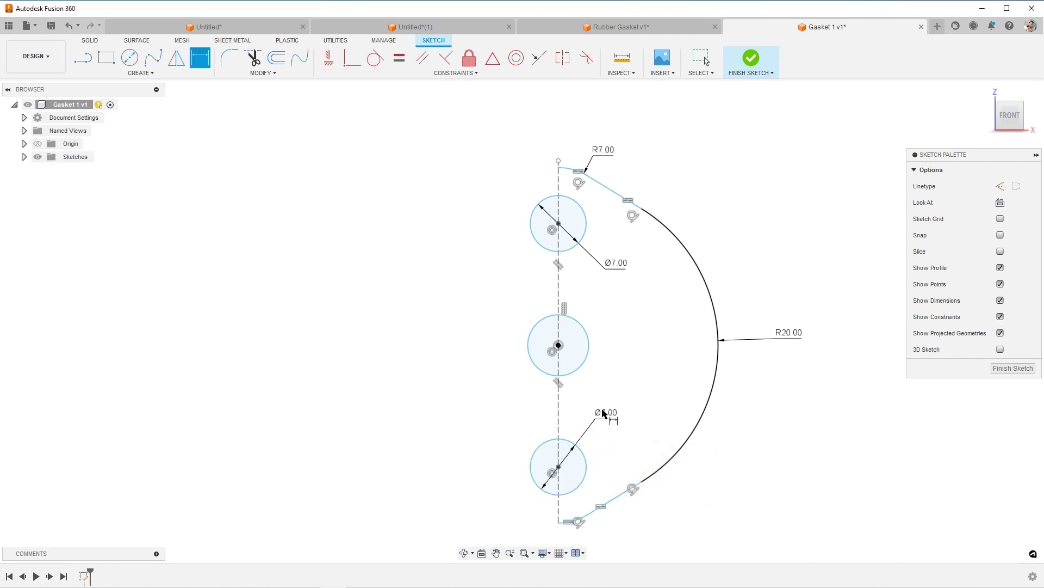
- Change the top circle's diameter to 8 mm and delete the bottom circle's dimension
{"action": "double_click", "coordinate": [608, 264]}
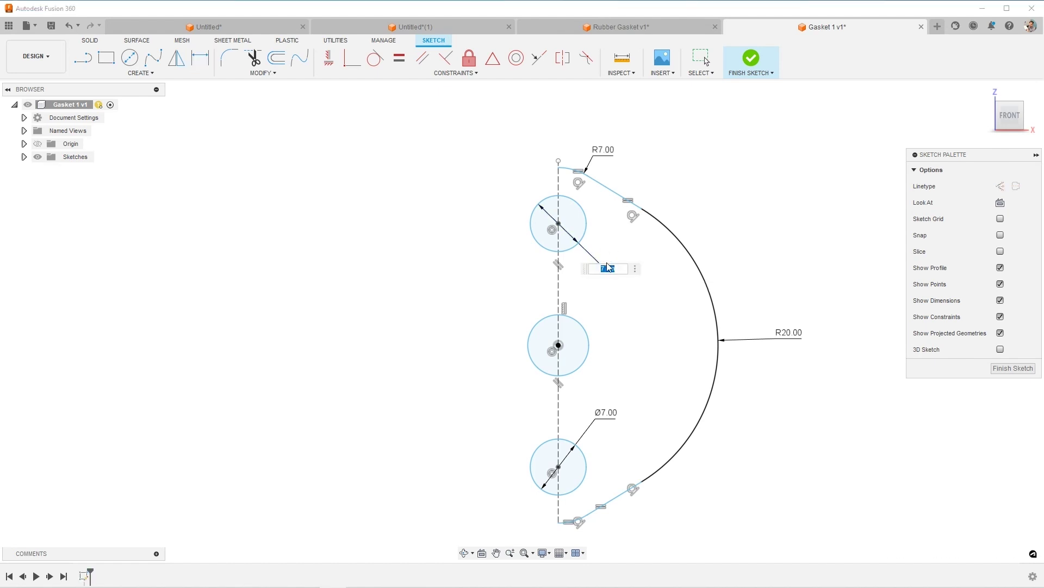
{"action": "type", "text": "8"}
{"action": "key", "text": "Return"}
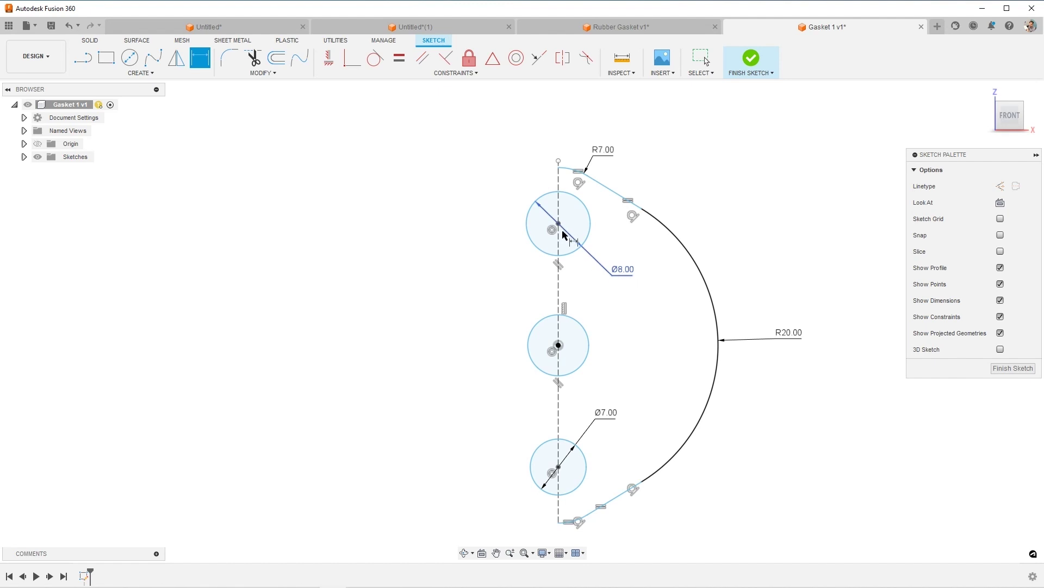
{"action": "key", "text": "Escape"}
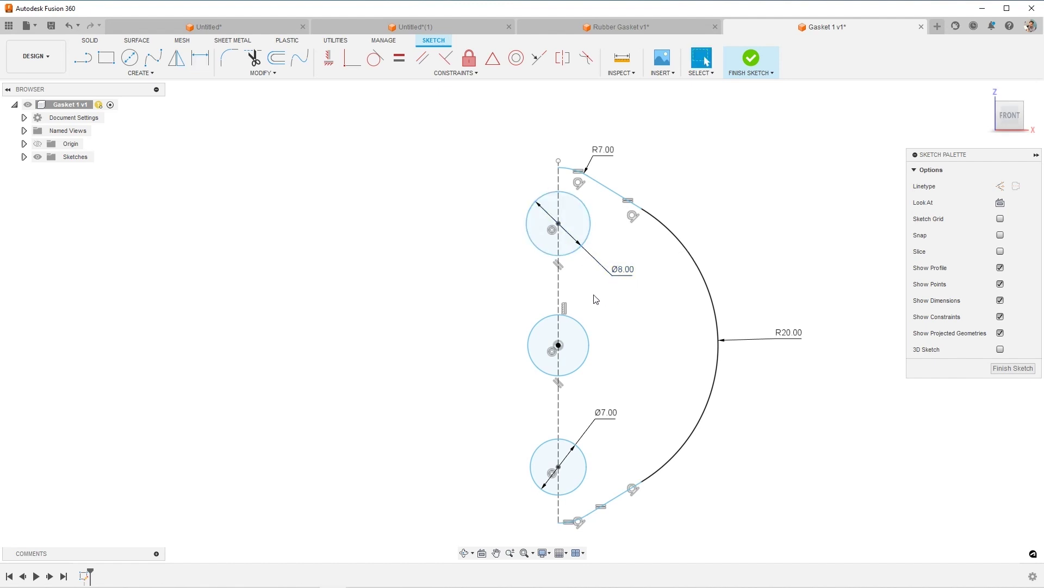
{"action": "left_click", "coordinate": [602, 412]}
{"action": "key", "text": "Delete"}
- Make the bottom small circle equal to the top circle with an Equal constraint
{"action": "left_click", "coordinate": [562, 440]}
{"action": "left_click", "coordinate": [530, 209], "text": "shift"}
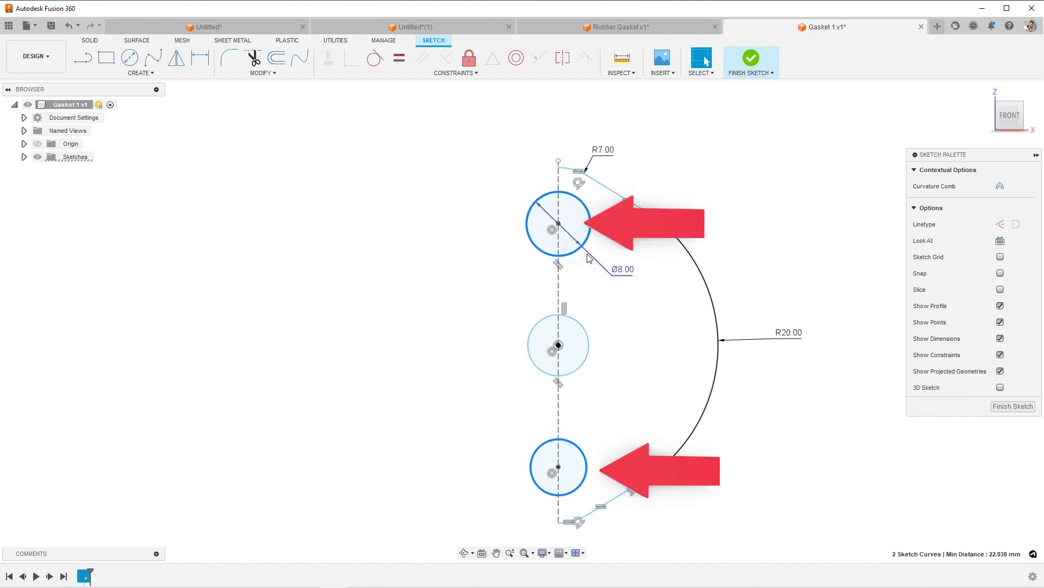
{"action": "left_click", "coordinate": [399, 58]}
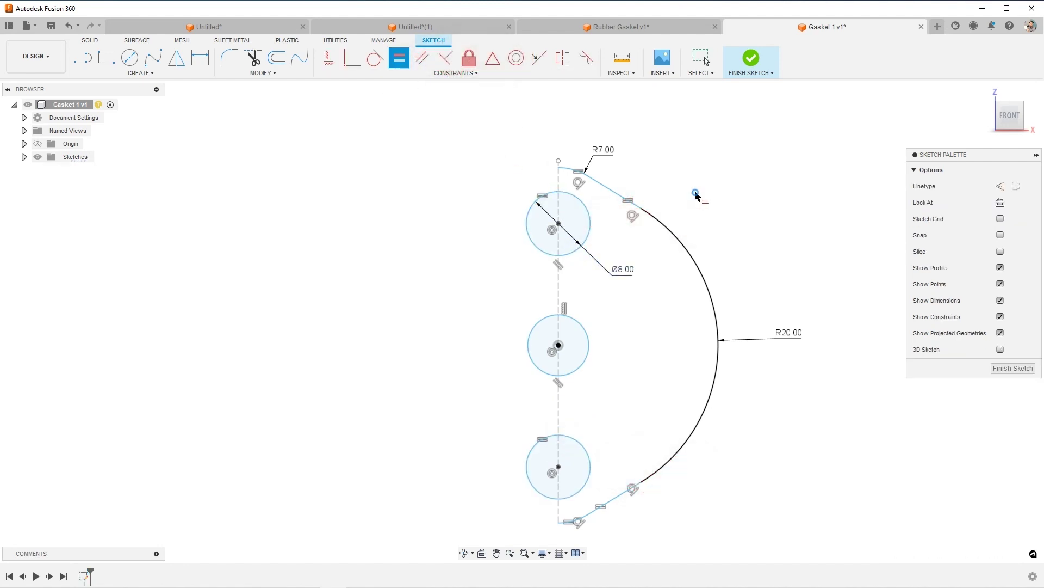
{"action": "key", "text": "Escape"}
- Dimension the middle circle's diameter to 30 mm
{"action": "key", "text": "d"}
{"action": "left_click", "coordinate": [588, 337]}
{"action": "left_click", "coordinate": [617, 330]}
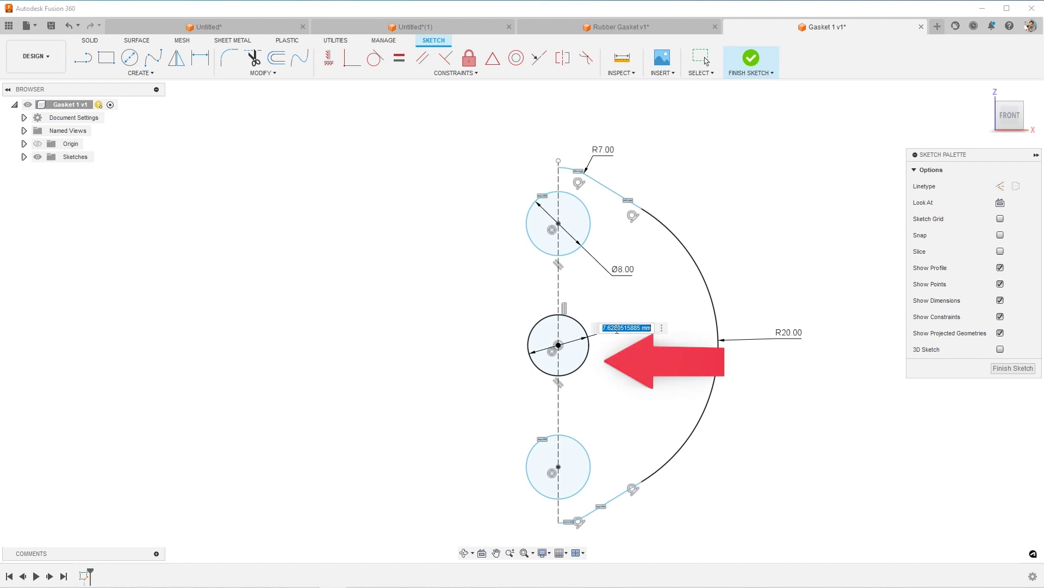
{"action": "type", "text": "30"}
{"action": "key", "text": "Return"}
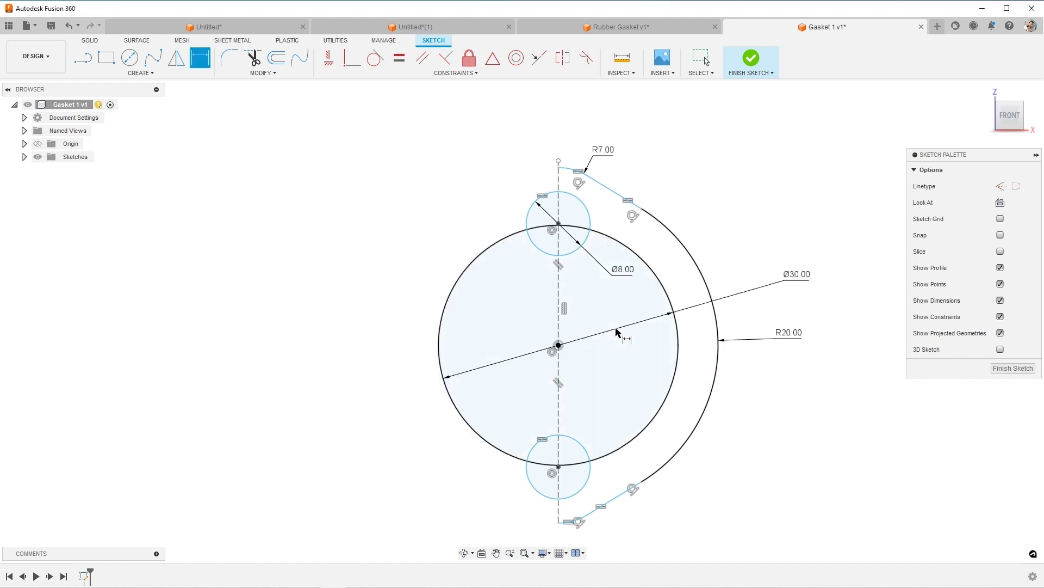
{"action": "key", "text": "Escape"}
- Change the top circle's diameter from Ø8 to Ø7
{"action": "left_click", "coordinate": [566, 191]}
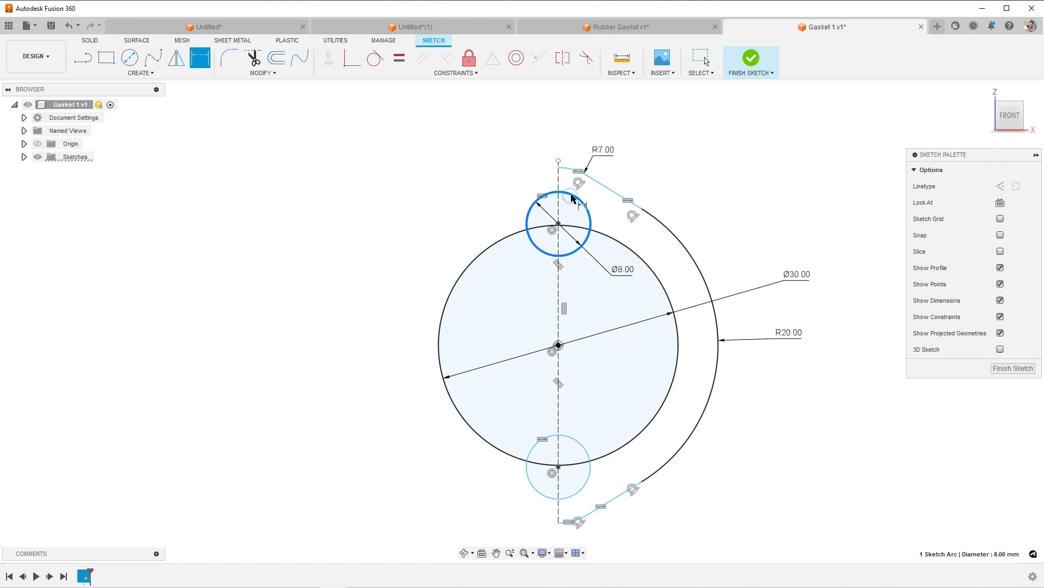
{"action": "double_click", "coordinate": [620, 271]}
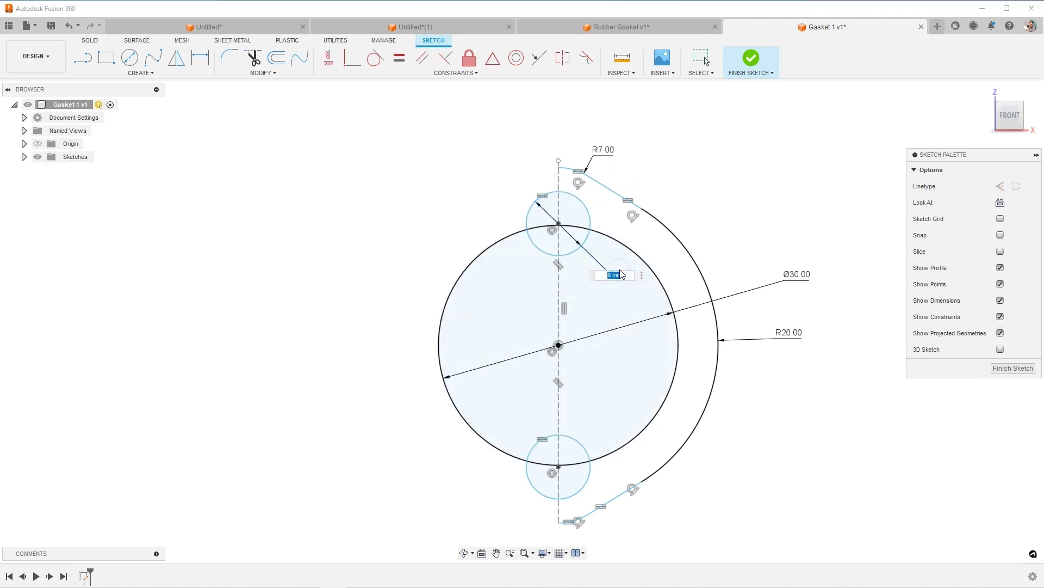
{"action": "key", "text": "Return"}
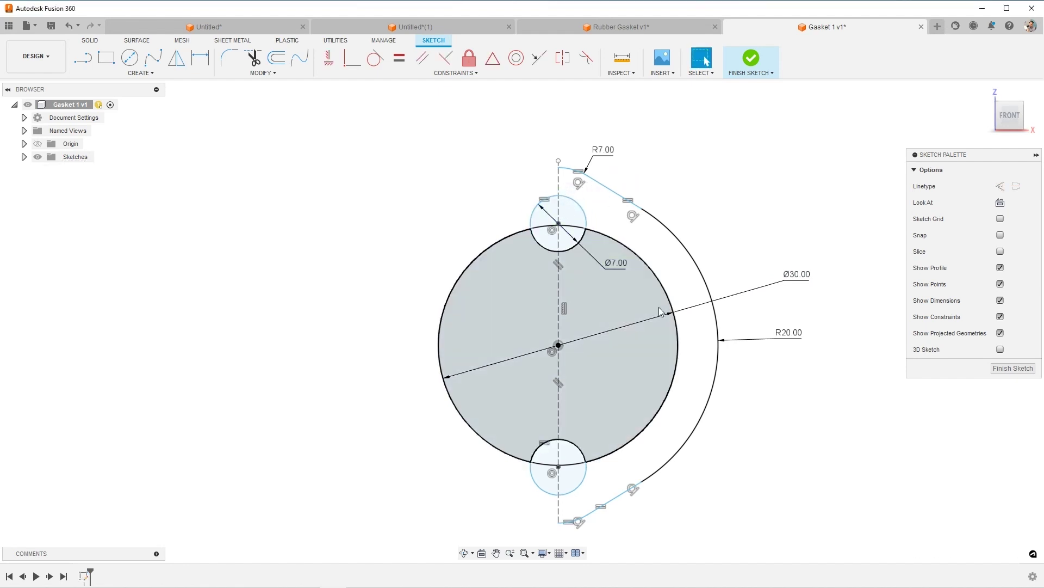
{"action": "scroll", "coordinate": [642, 294], "scroll_direction": "down", "scroll_amount": 3}
- Add a 55 mm vertical dimension between the two Ø7 bolt-circle centres
{"action": "scroll", "coordinate": [623, 233], "scroll_direction": "up", "scroll_amount": 3}
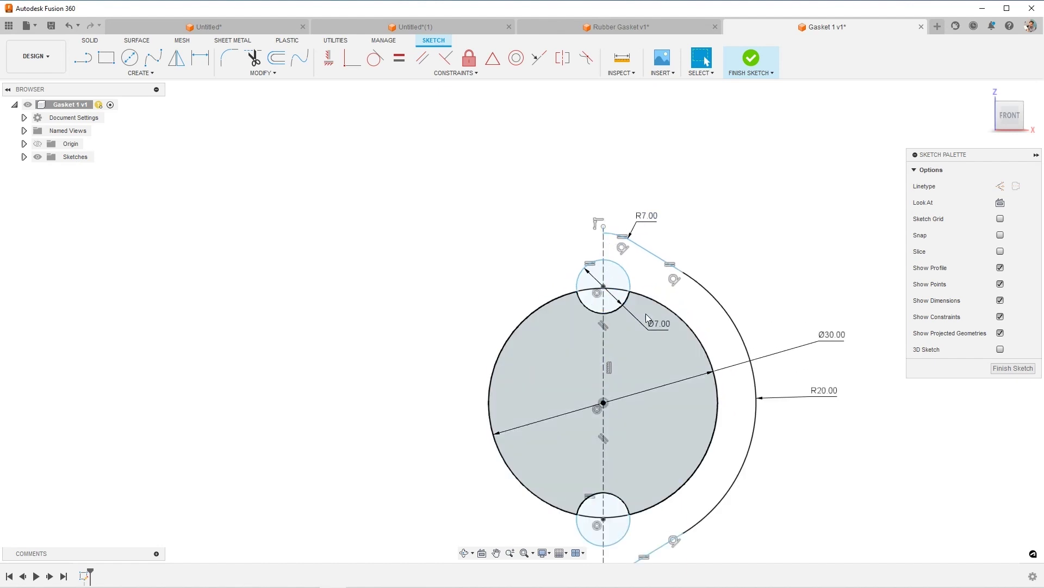
{"action": "scroll", "coordinate": [735, 370], "scroll_direction": "down", "scroll_amount": 3}
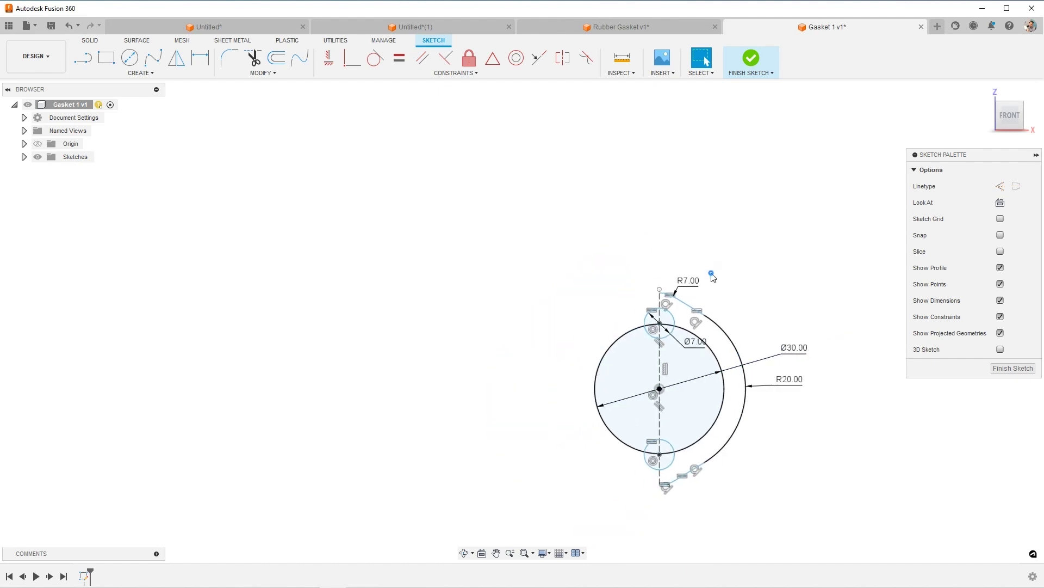
{"action": "scroll", "coordinate": [645, 323], "scroll_direction": "up", "scroll_amount": 5}
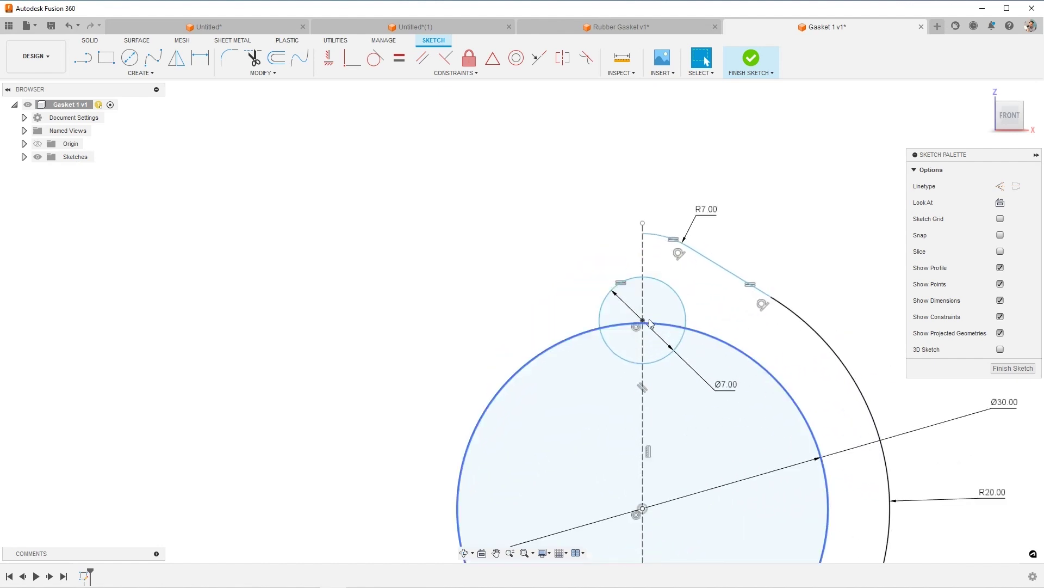
{"action": "scroll", "coordinate": [643, 324], "scroll_direction": "down", "scroll_amount": 3}
{"action": "scroll", "coordinate": [643, 325], "scroll_direction": "down", "scroll_amount": 3}
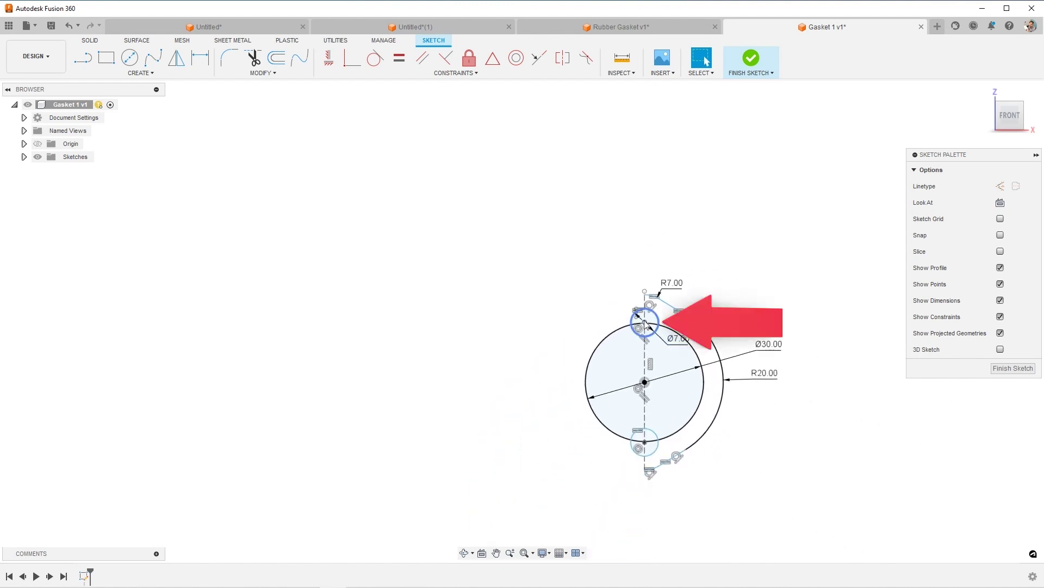
{"action": "key", "text": "d"}
{"action": "left_click", "coordinate": [645, 322]}
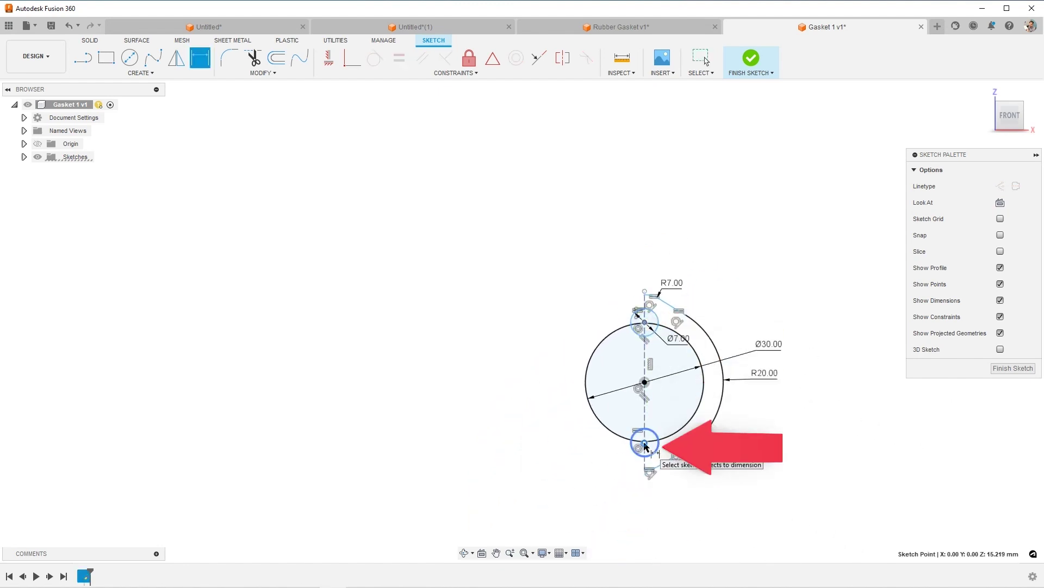
{"action": "left_click", "coordinate": [645, 441]}
{"action": "left_click", "coordinate": [536, 421]}
{"action": "type", "text": "55"}
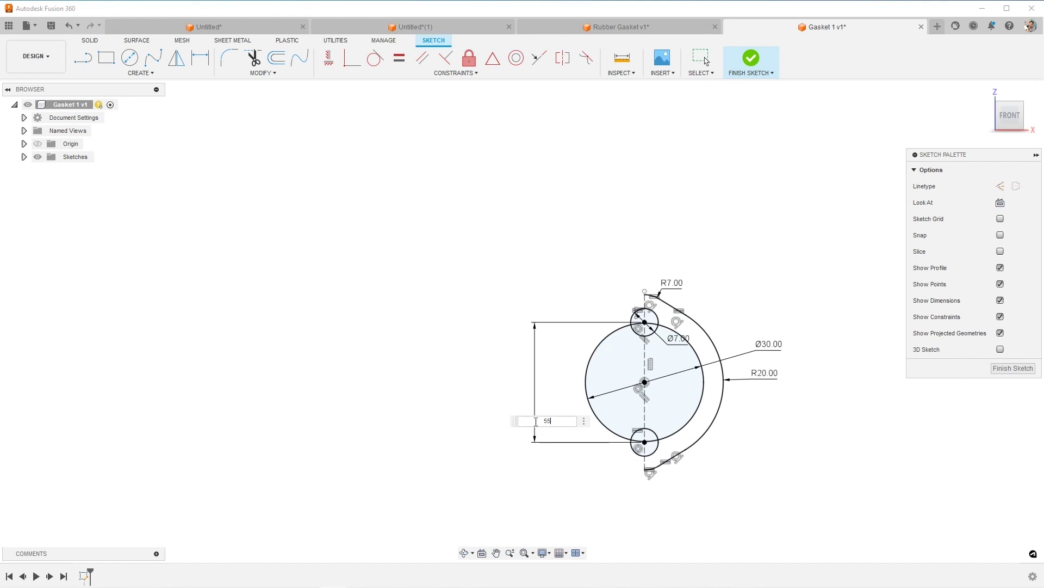
{"action": "key", "text": "Return"}
{"action": "key", "text": "Escape"}
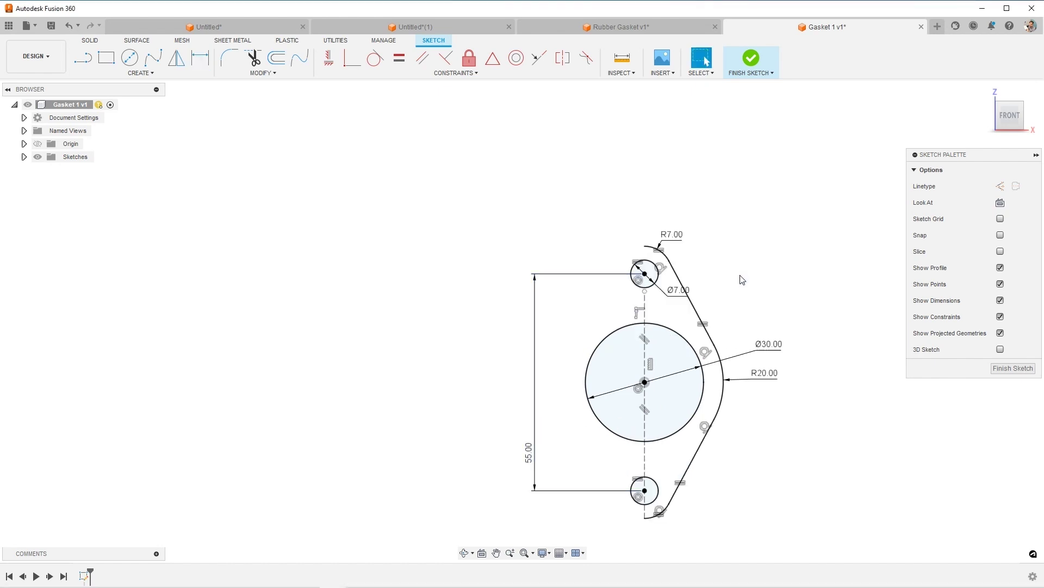
{"action": "scroll", "coordinate": [740, 278], "scroll_direction": "down", "scroll_amount": 3}
{"action": "scroll", "coordinate": [714, 394], "scroll_direction": "up", "scroll_amount": 2}
{"action": "scroll", "coordinate": [715, 393], "scroll_direction": "up", "scroll_amount": 2}
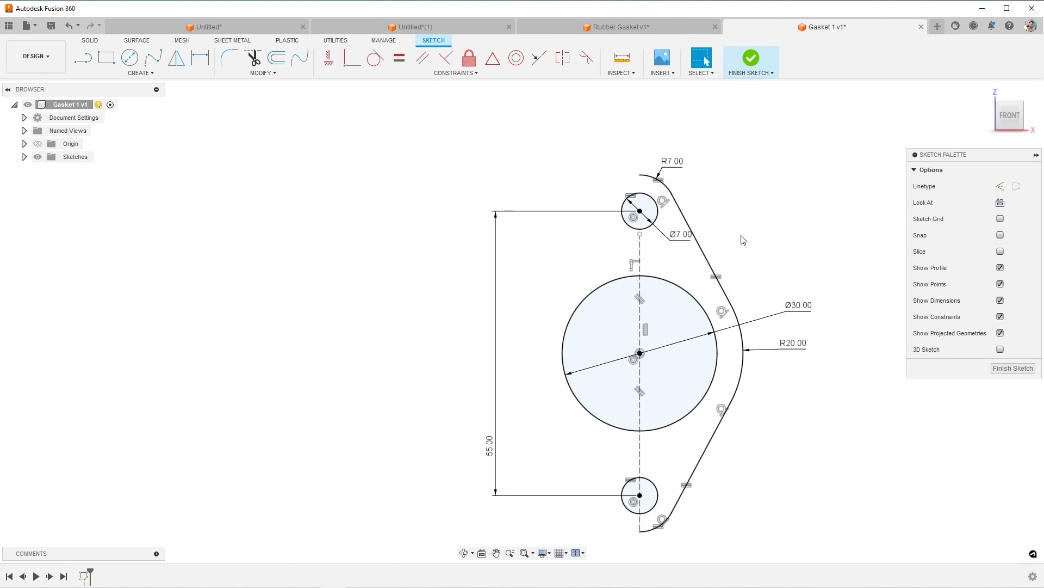
{"action": "left_click", "coordinate": [141, 73]}
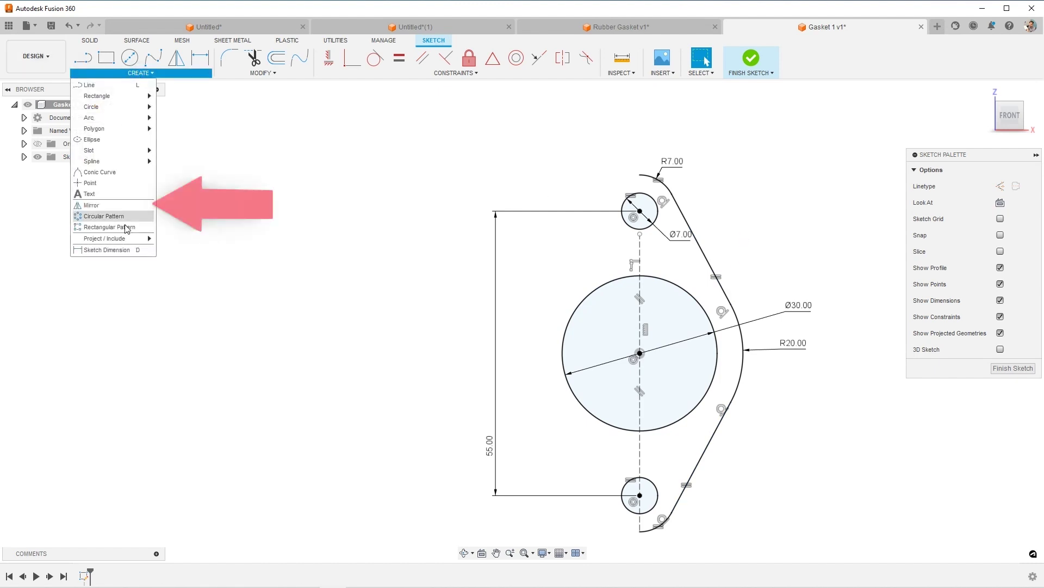
- Mirror the five right-side outline curves, including the R20 arc, across the dashed vertical centreline
{"action": "left_click", "coordinate": [93, 206]}
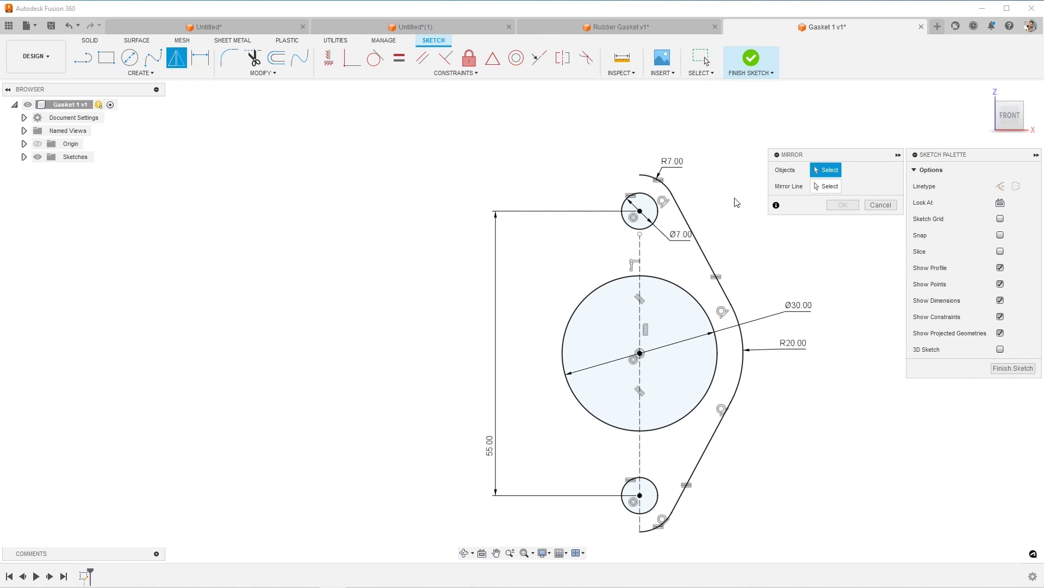
{"action": "left_click", "coordinate": [684, 218]}
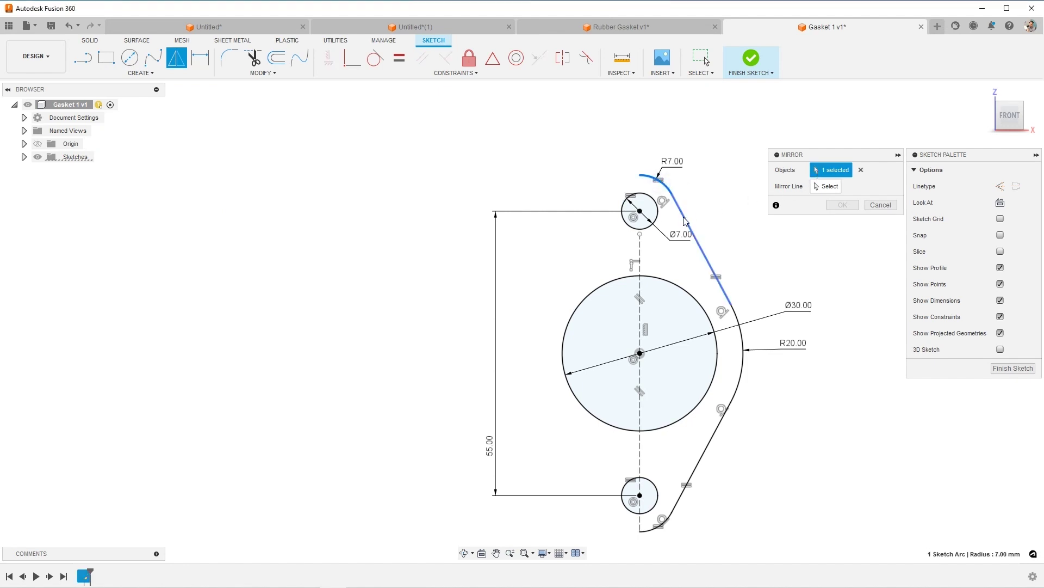
{"action": "left_click", "coordinate": [684, 221]}
{"action": "left_click", "coordinate": [741, 370]}
{"action": "left_click", "coordinate": [721, 416]}
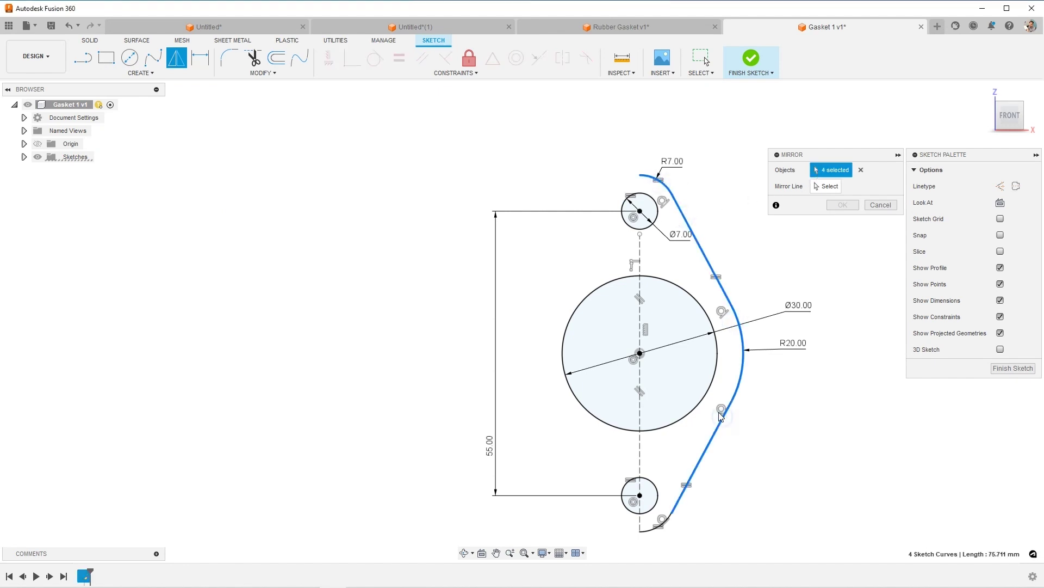
{"action": "left_click", "coordinate": [668, 521]}
{"action": "left_click", "coordinate": [827, 186]}
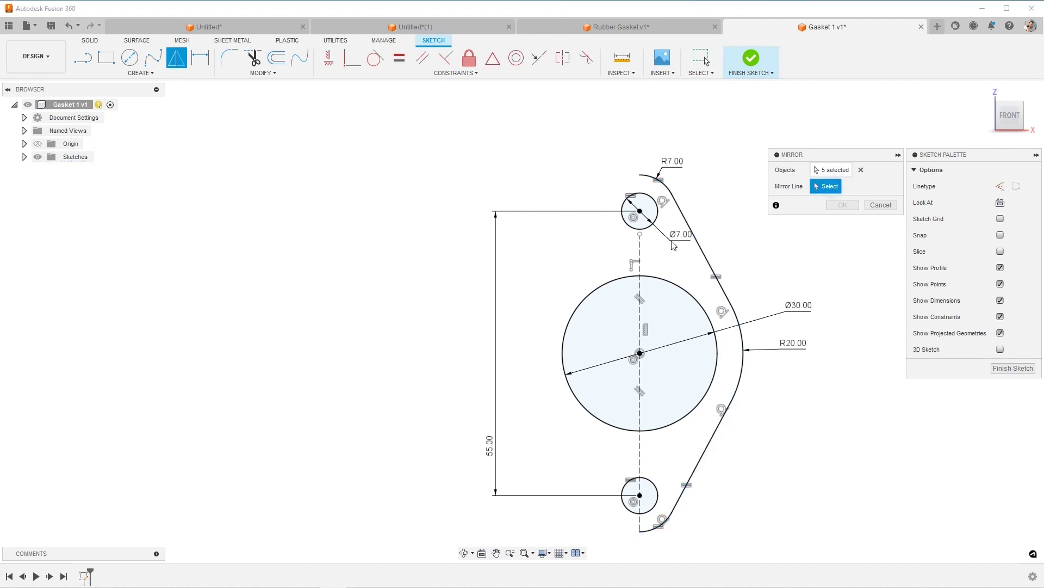
{"action": "left_click", "coordinate": [640, 260]}
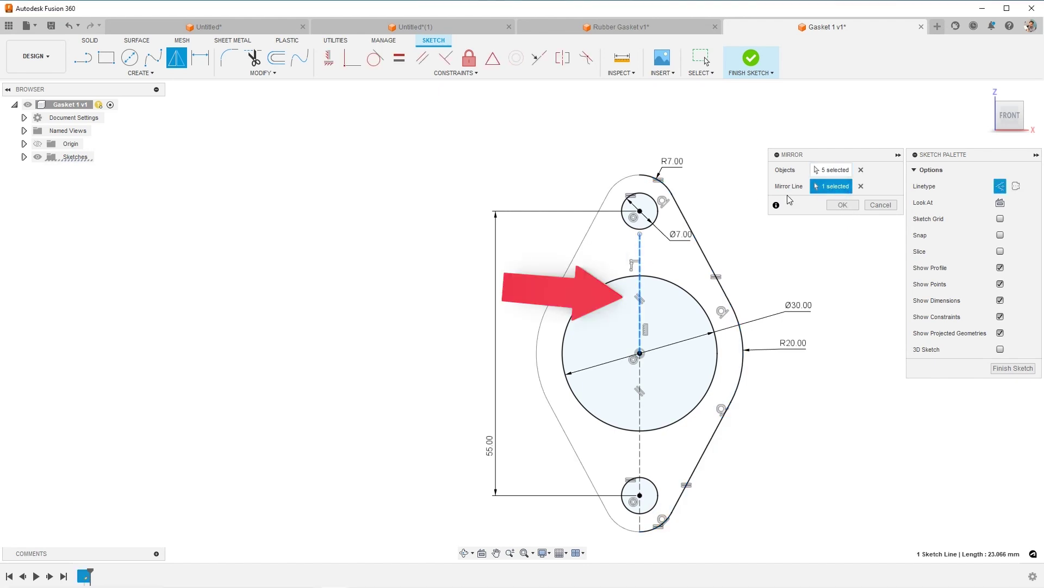
{"action": "left_click", "coordinate": [843, 204]}
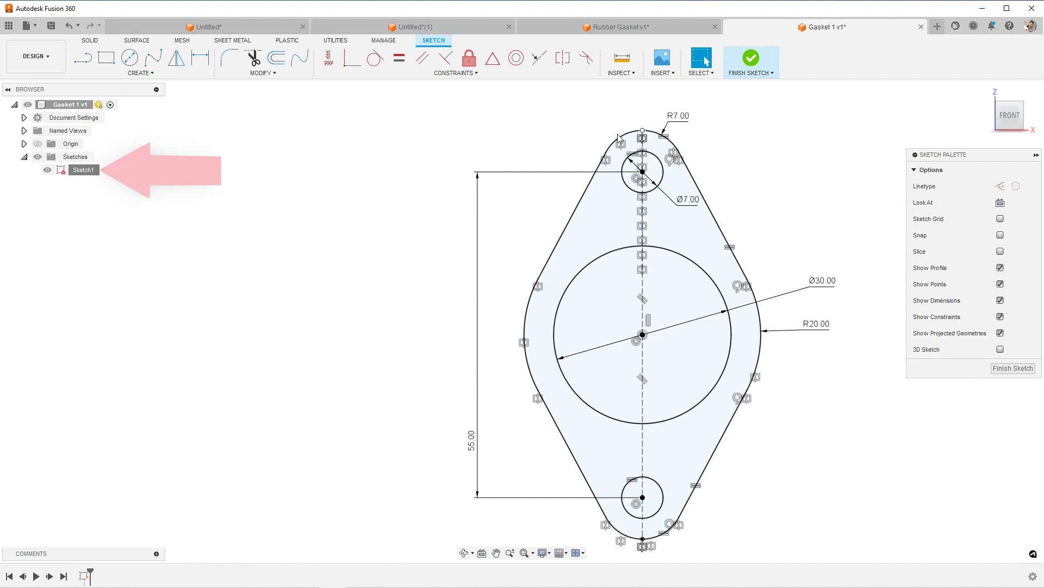
{"action": "left_click", "coordinate": [644, 133]}
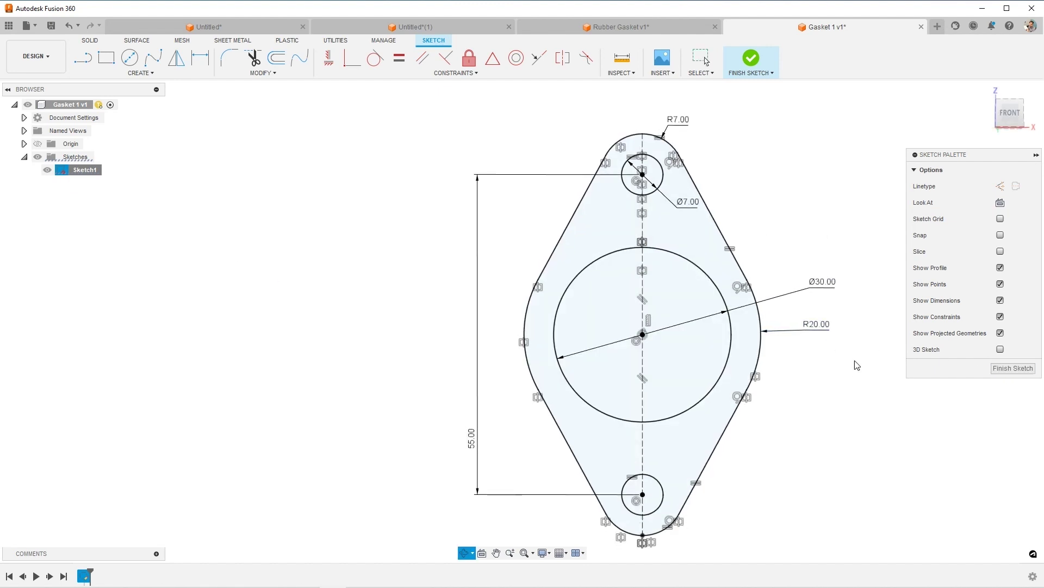
- Finish the sketch and extrude the gasket profile 5 mm into a solid body
{"action": "left_click", "coordinate": [1007, 369]}
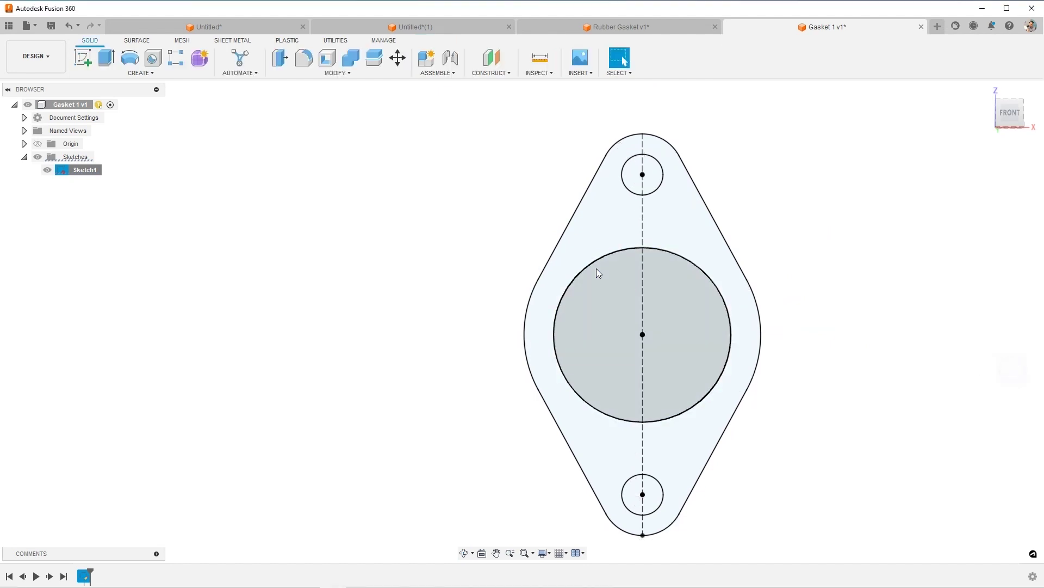
{"action": "left_click", "coordinate": [106, 57]}
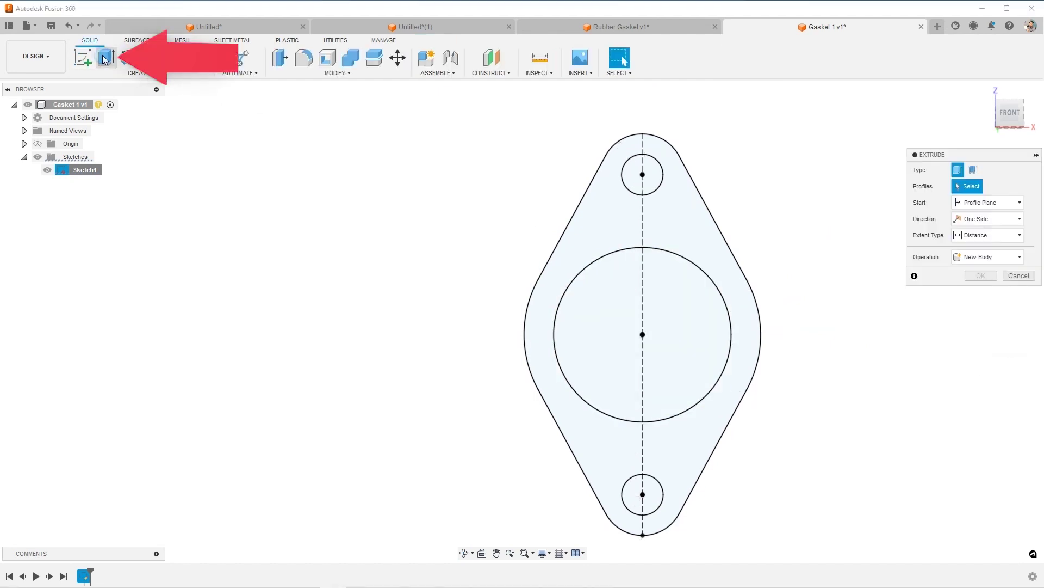
{"action": "left_click", "coordinate": [618, 207]}
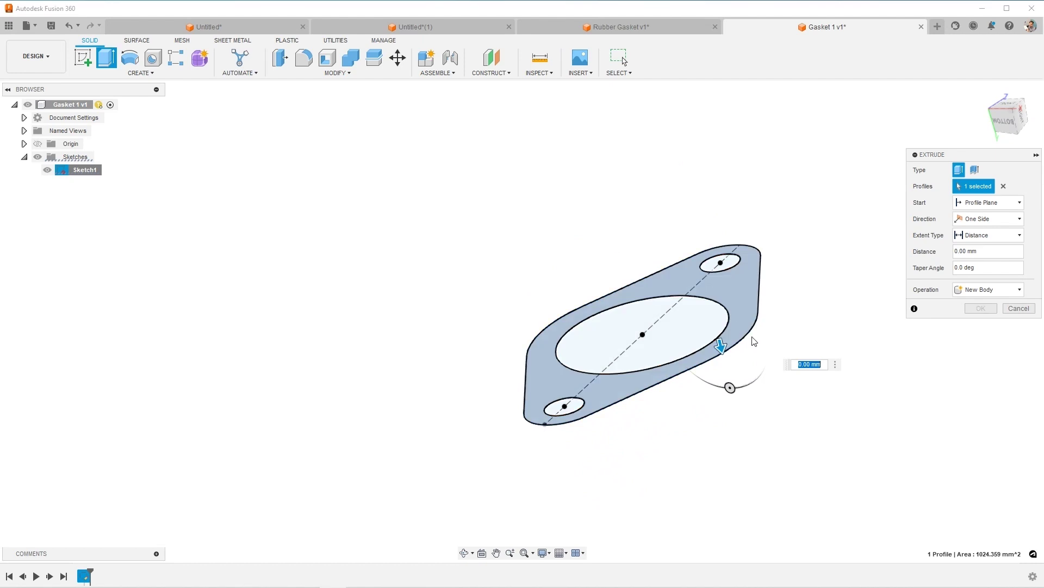
{"action": "left_click_drag", "start_coordinate": [724, 344], "coordinate": [698, 286]}
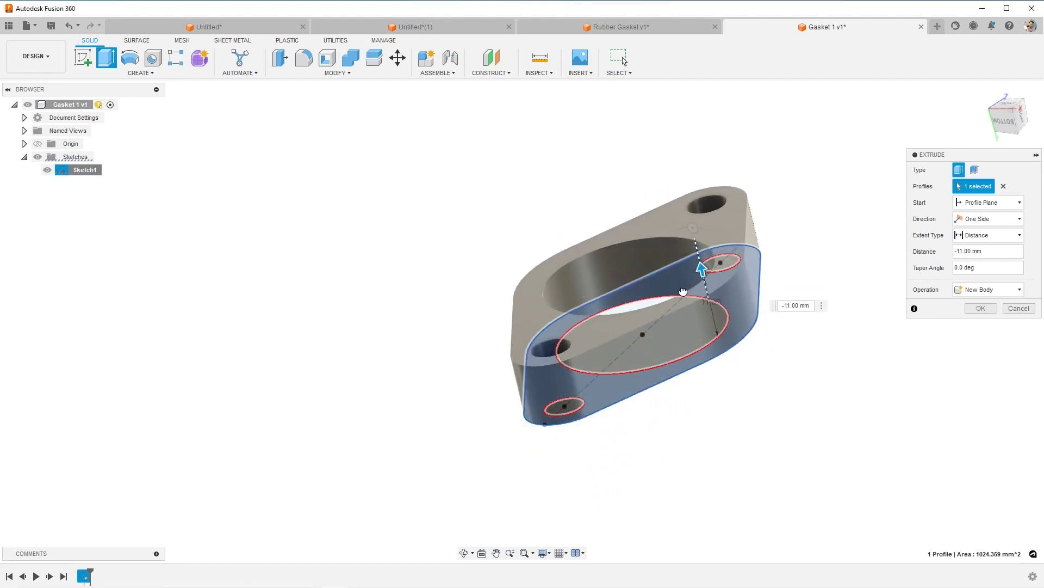
{"action": "left_click_drag", "start_coordinate": [702, 272], "coordinate": [702, 268]}
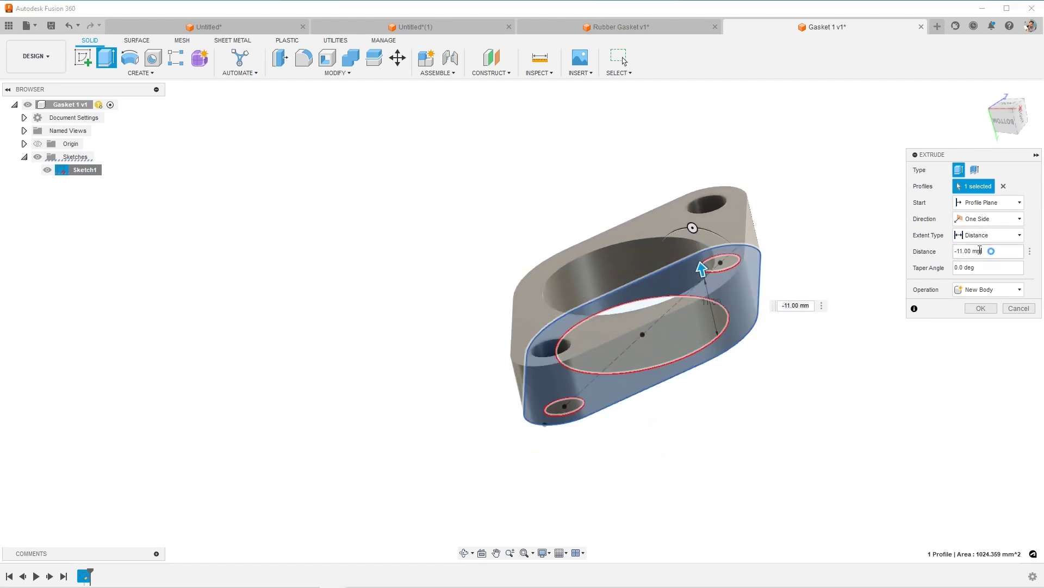
{"action": "left_click", "coordinate": [957, 251]}
{"action": "type", "text": "5"}
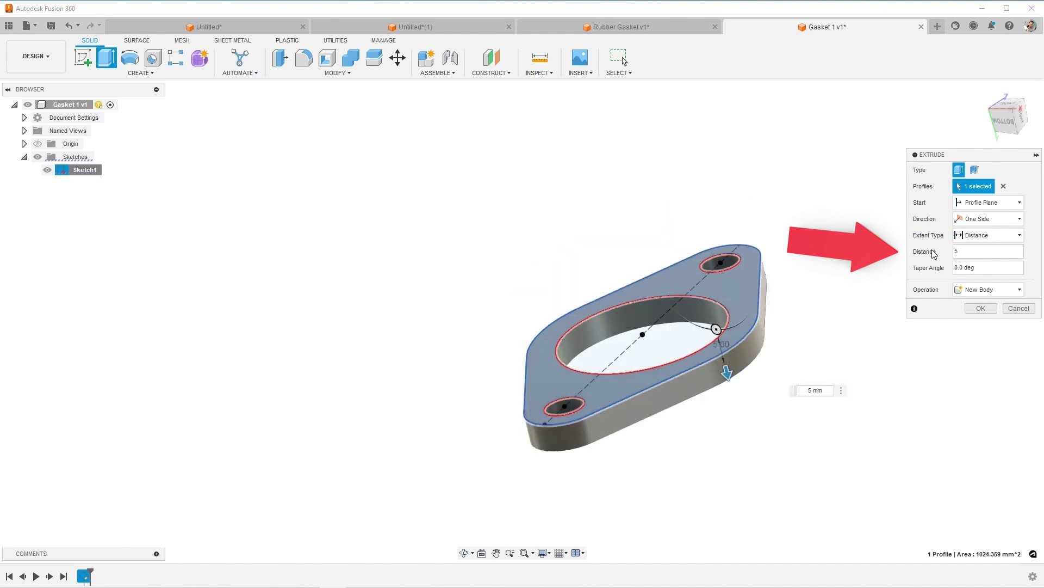
{"action": "left_click", "coordinate": [981, 307]}
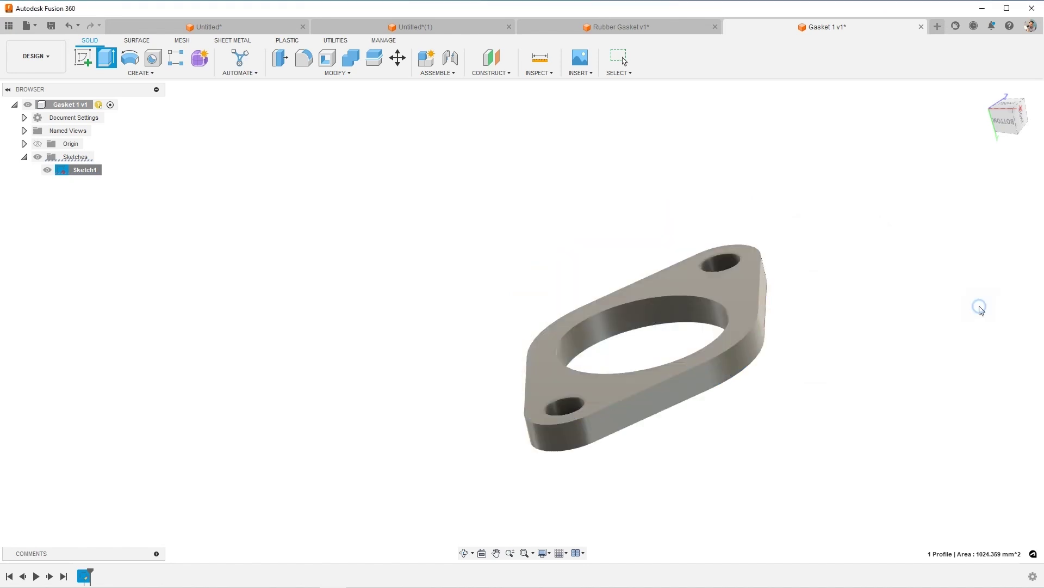
{"action": "mouse_move", "coordinate": [746, 216]}
{"action": "middle_mouse_down", "text": "shift"}
{"action": "mouse_move", "coordinate": [729, 275]}
{"action": "mouse_move", "coordinate": [779, 233]}
{"action": "mouse_move", "coordinate": [762, 228]}
{"action": "middle_mouse_up", "text": "shift"}
- Return to the Home view and reopen Sketch1 for editing from the timeline
{"action": "key", "text": "Escape"}
{"action": "key", "text": "F6"}
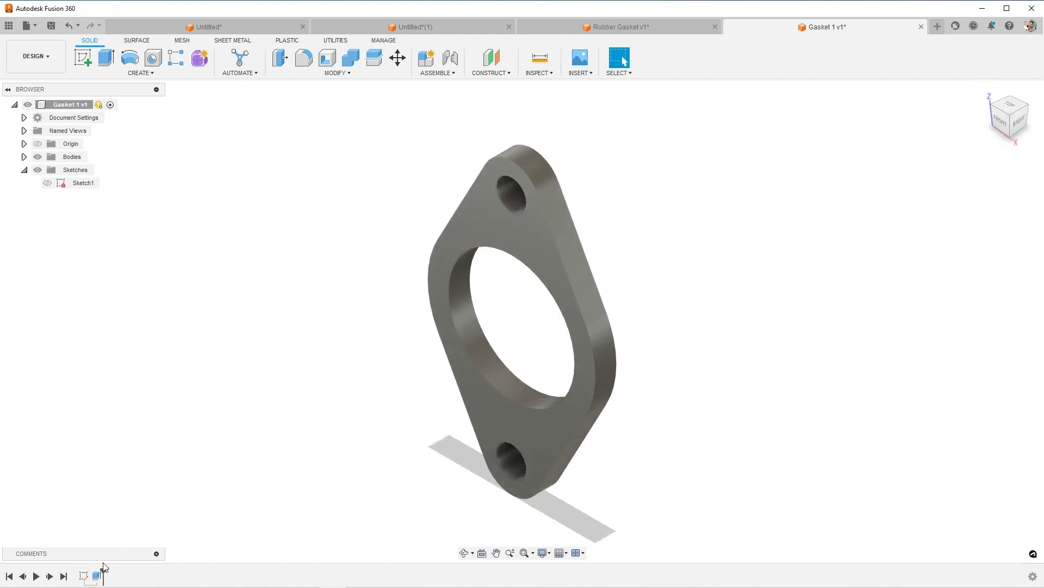
{"action": "right_click", "coordinate": [85, 576]}
{"action": "left_click", "coordinate": [109, 467]}
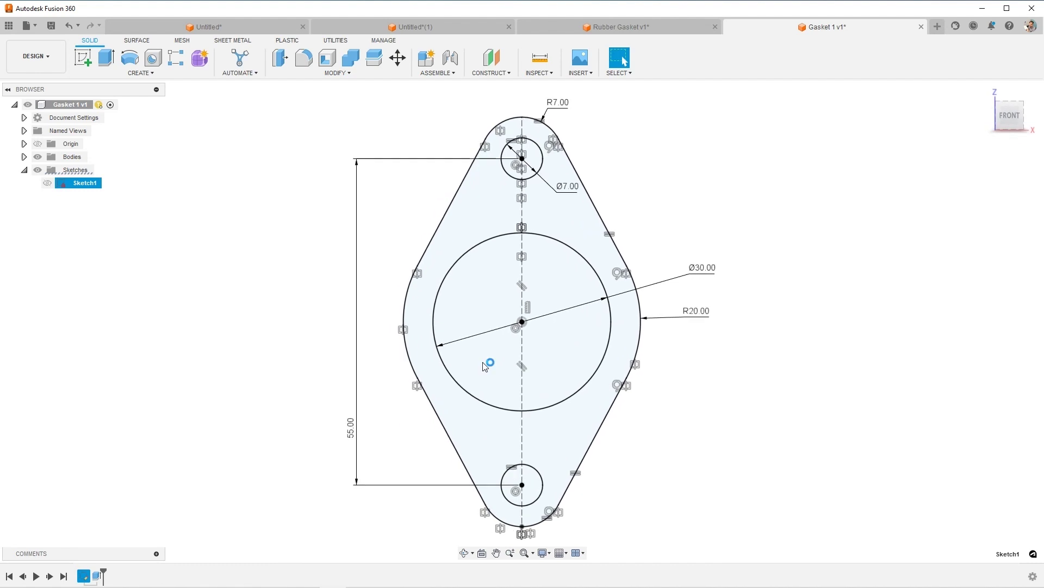